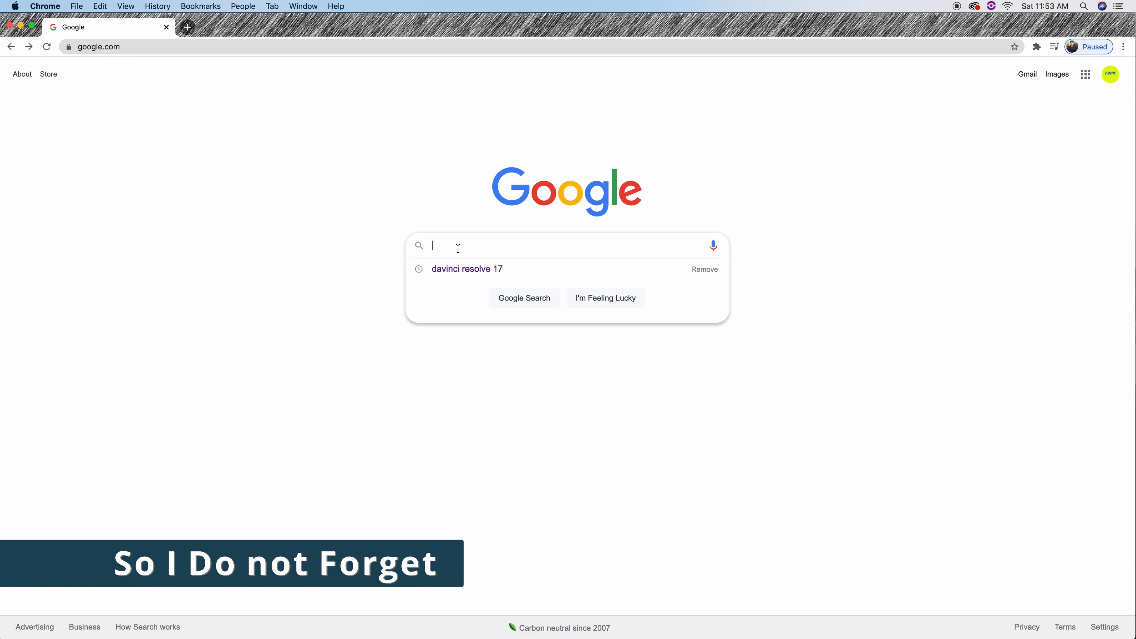
# Search Google for 'davinci resolve 17' and open Blackmagic's What's New page, scrolling to Download Now.
pyautogui.click(468, 270)
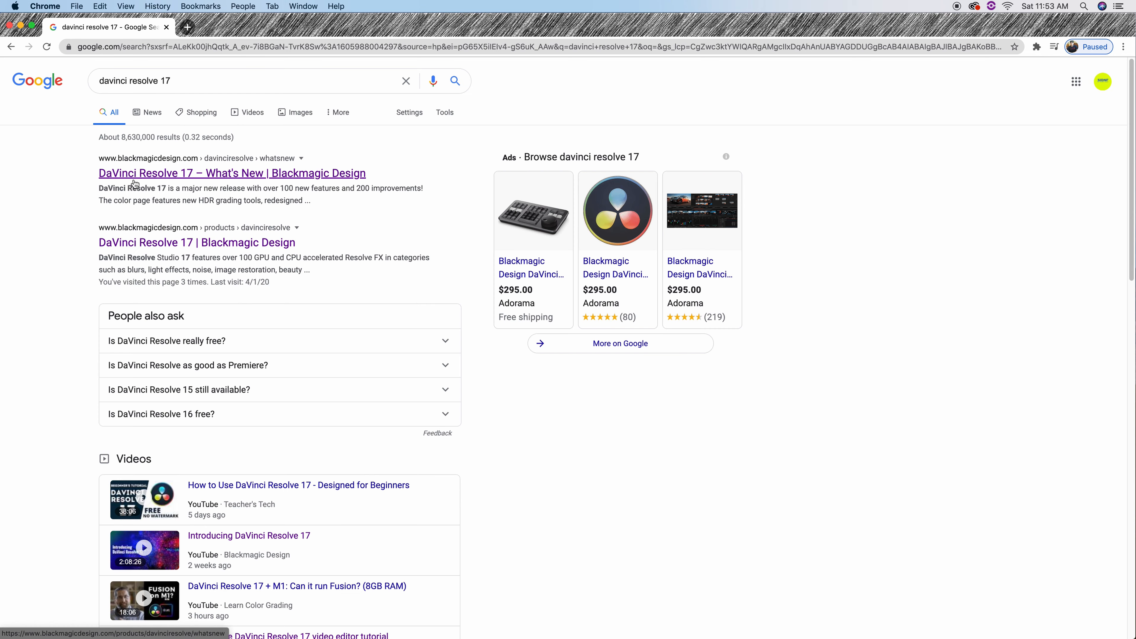
pyautogui.click(176, 179)
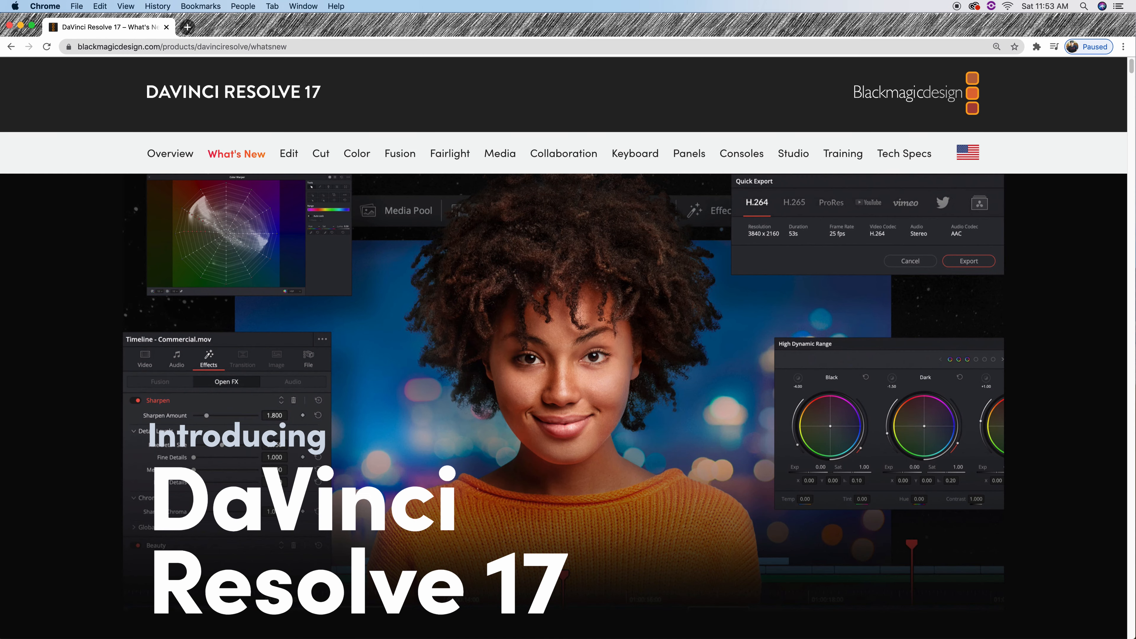
pyautogui.moveTo(1131, 67); pyautogui.dragTo(1131, 73)
pyautogui.scroll(-3, 668, 288)
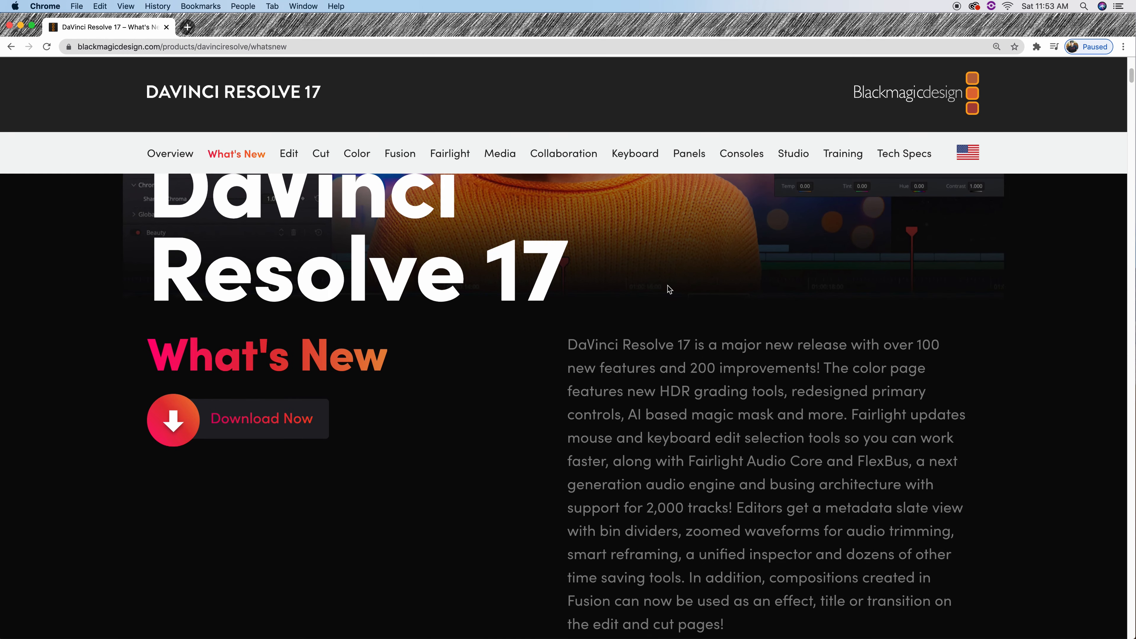
# Bring up the DaVinci Resolve 17 download options and scroll through the available versions.
pyautogui.click(257, 425)
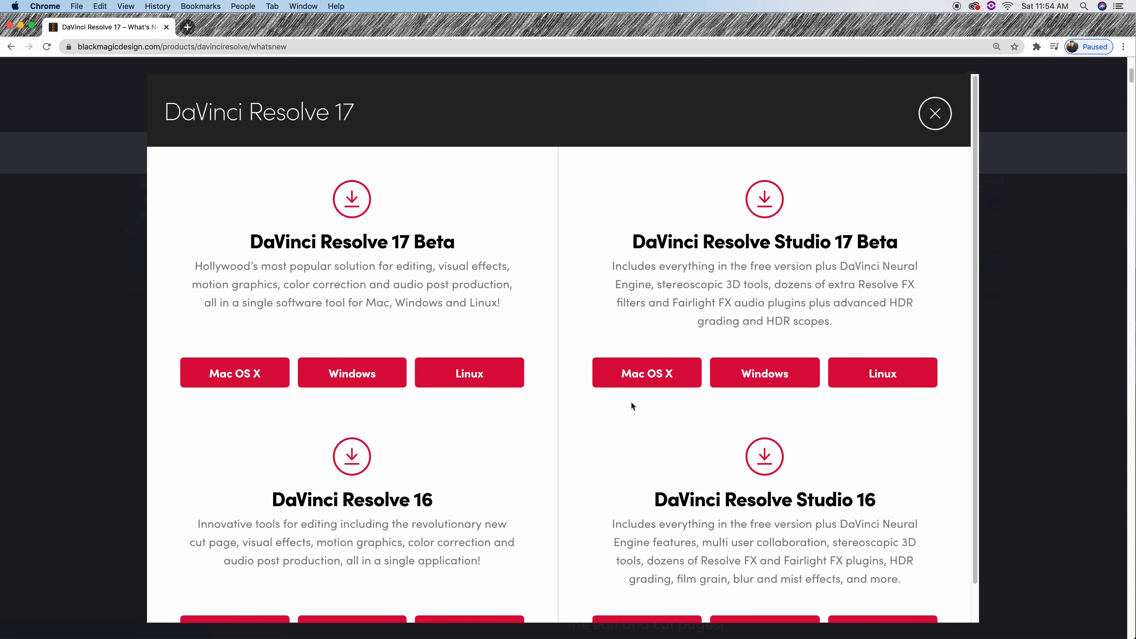
pyautogui.scroll(-1, 630, 401)
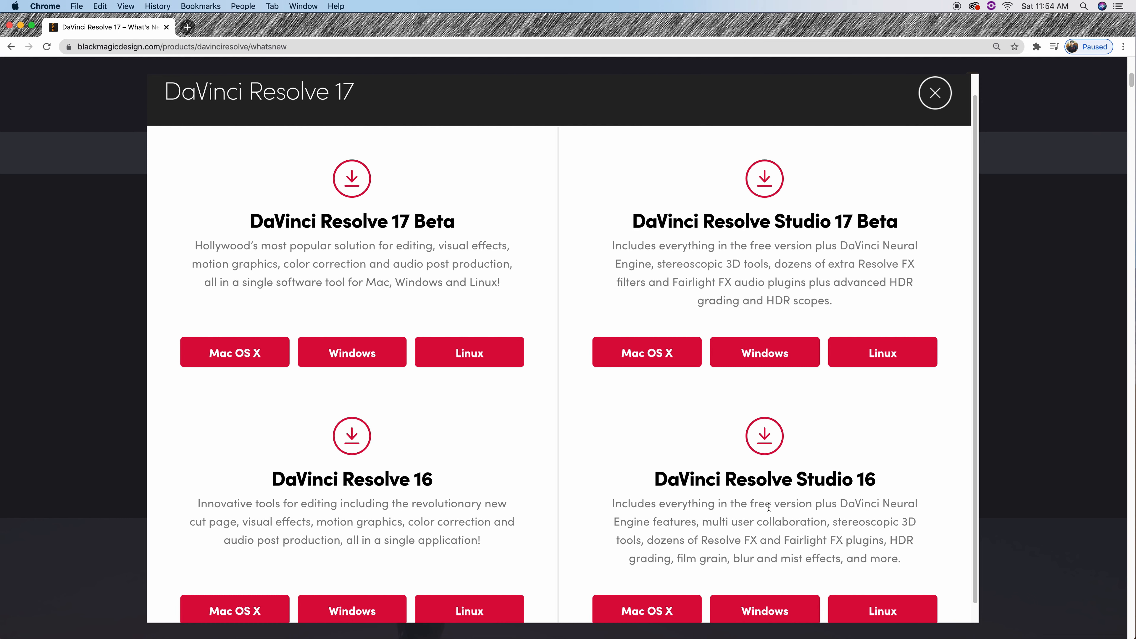
pyautogui.scroll(-1, 772, 497)
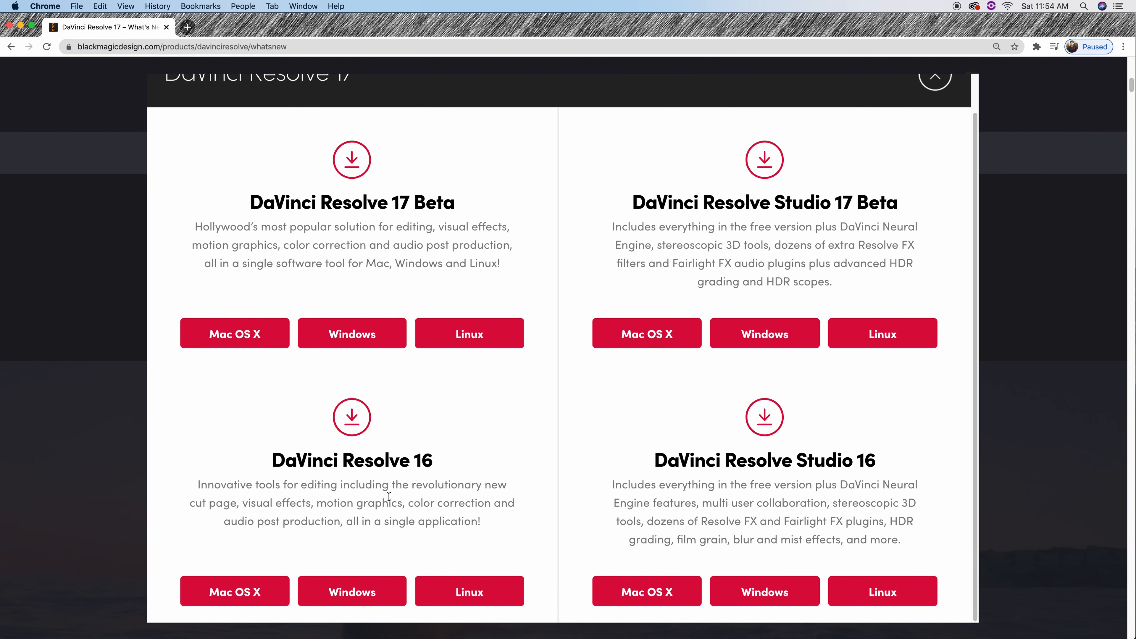
pyautogui.scroll(2, 389, 496)
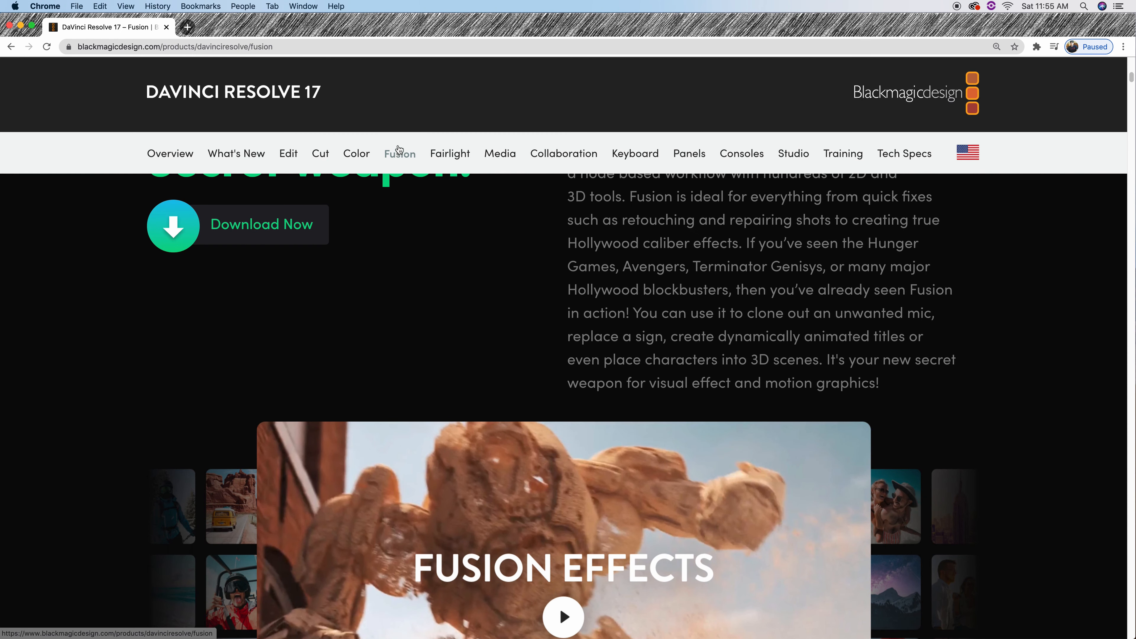
# Go to the Fairlight product page and scroll down through it.
pyautogui.click(449, 160)
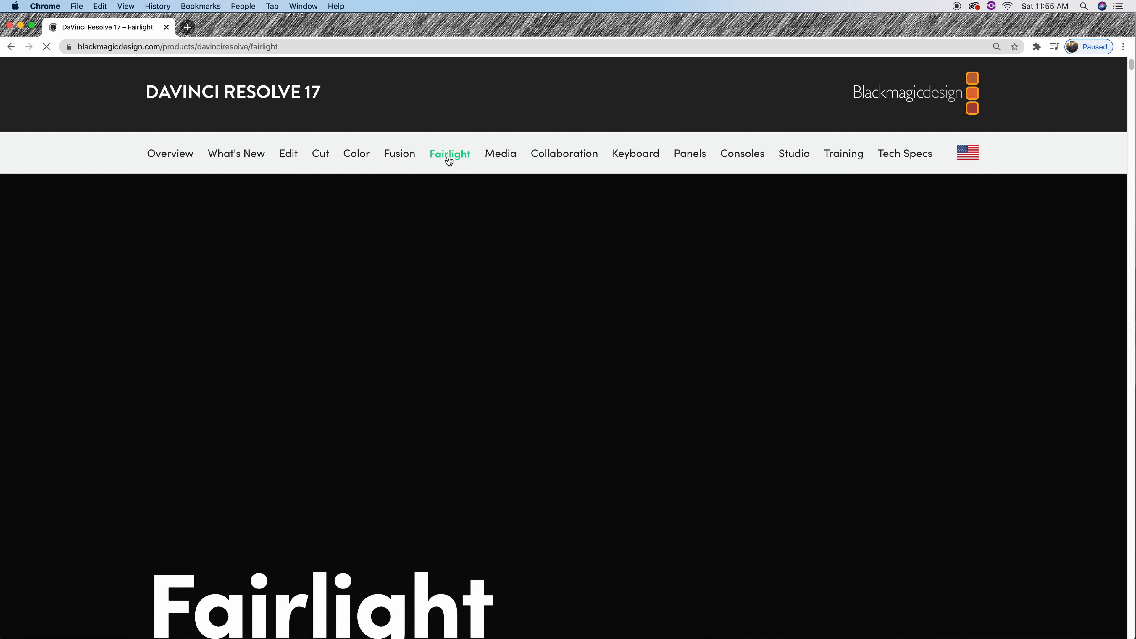
pyautogui.scroll(-5, 467, 245)
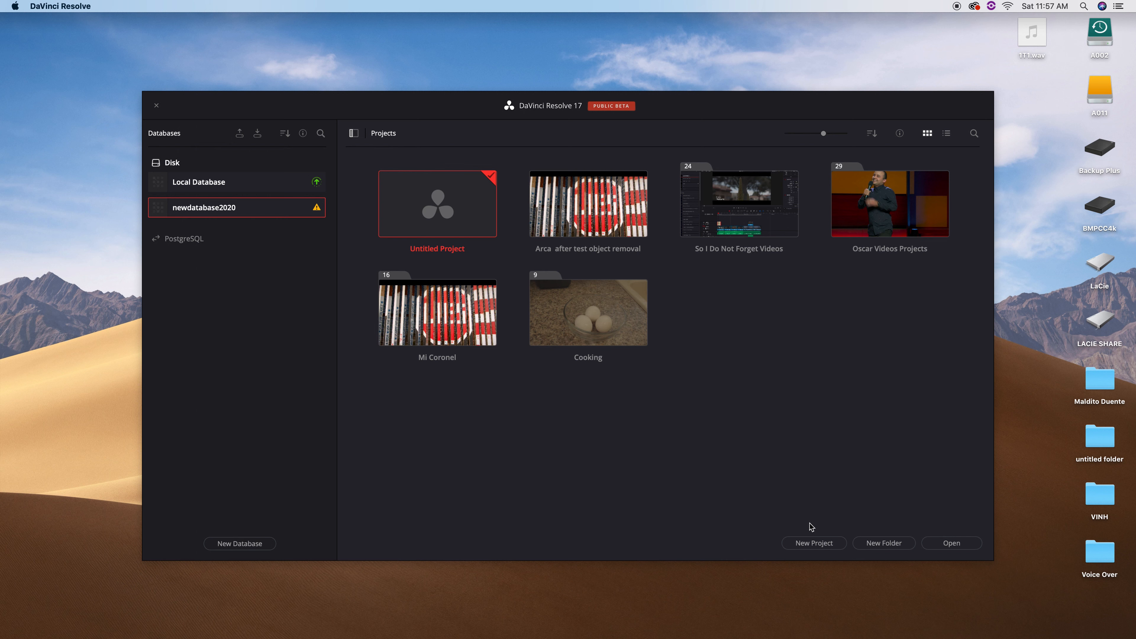
# Create a new project named 'Naturaleza' from the Project Manager.
pyautogui.click(820, 545)
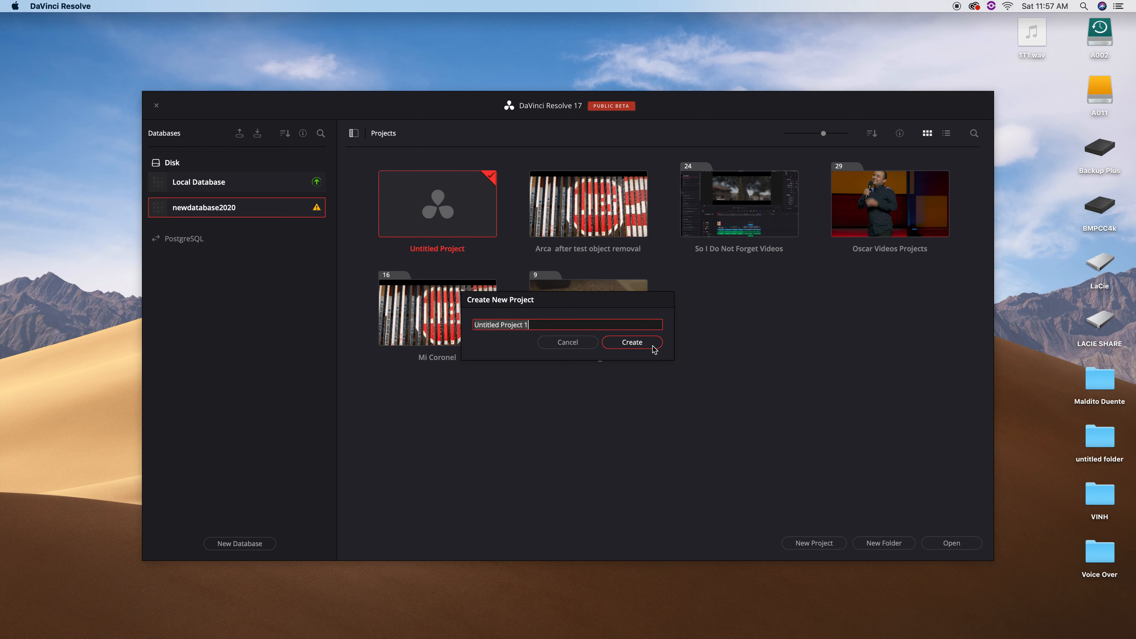
pyautogui.write('Naturaleza')
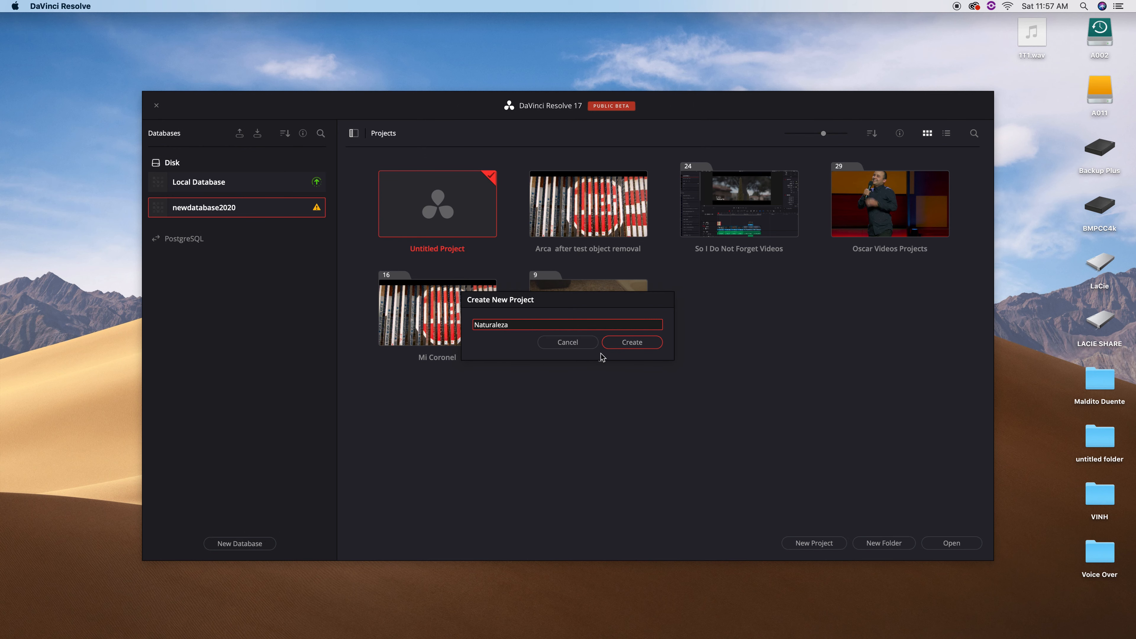
pyautogui.press('Return')
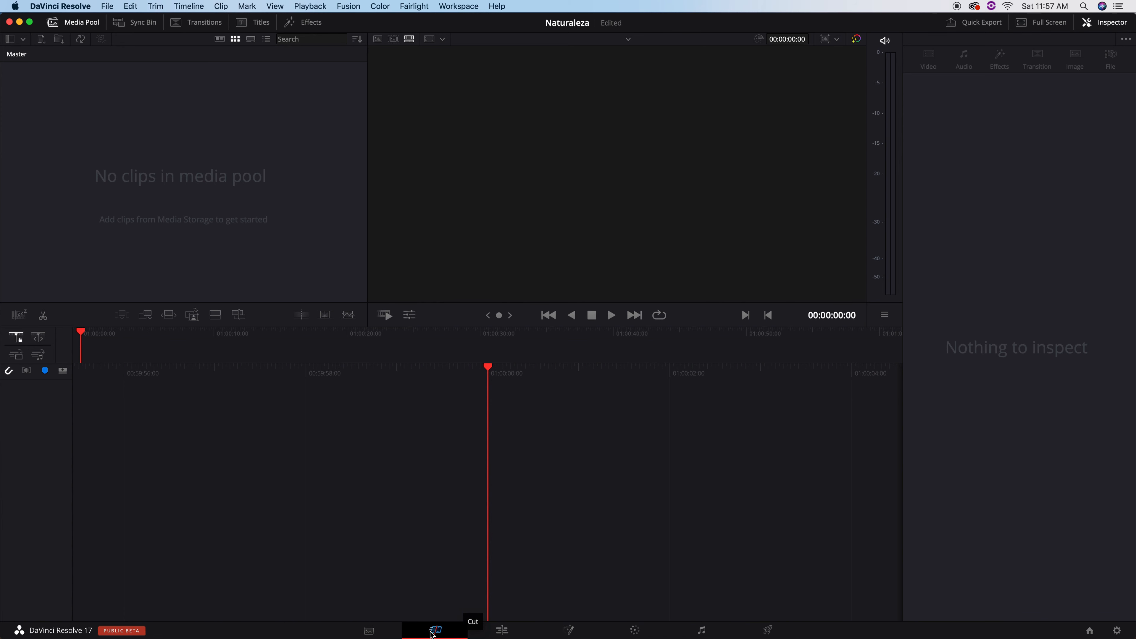
# Move from the Media page to the Edit page and place the BMPCC4k Finder window beside Resolve.
pyautogui.click(375, 633)
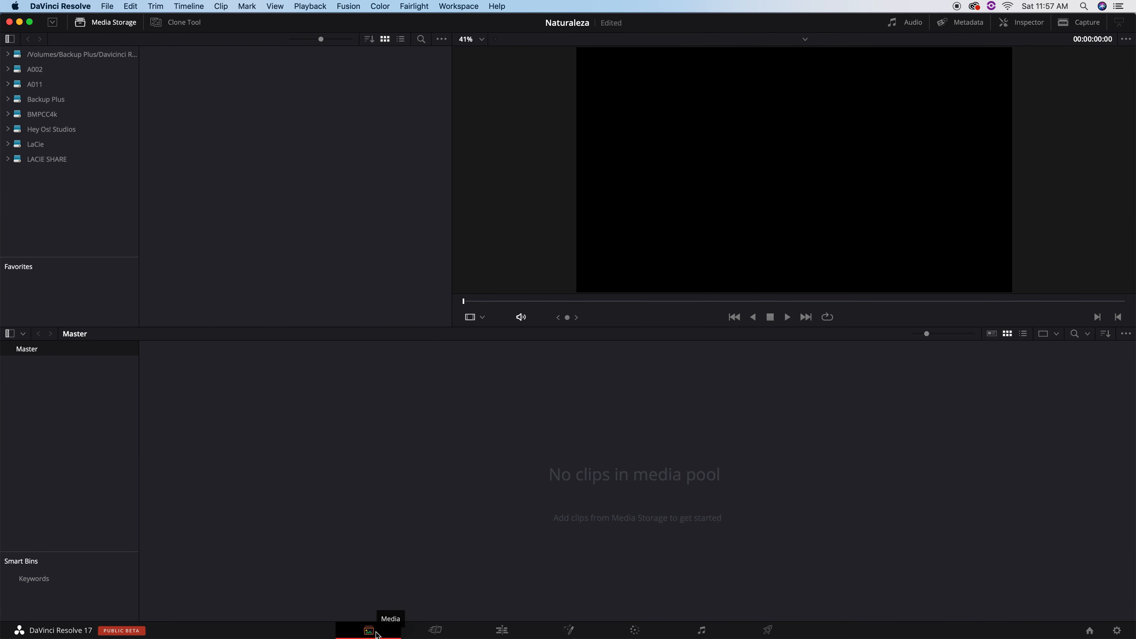
pyautogui.click(503, 632)
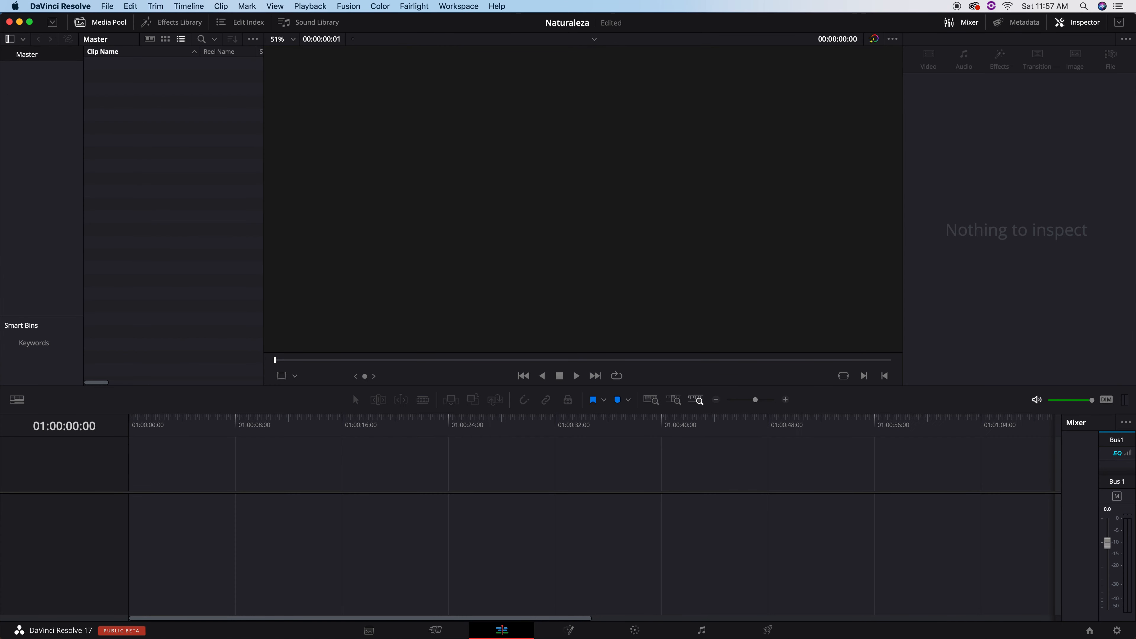
pyautogui.moveTo(1135, 36); pyautogui.dragTo(762, 23)
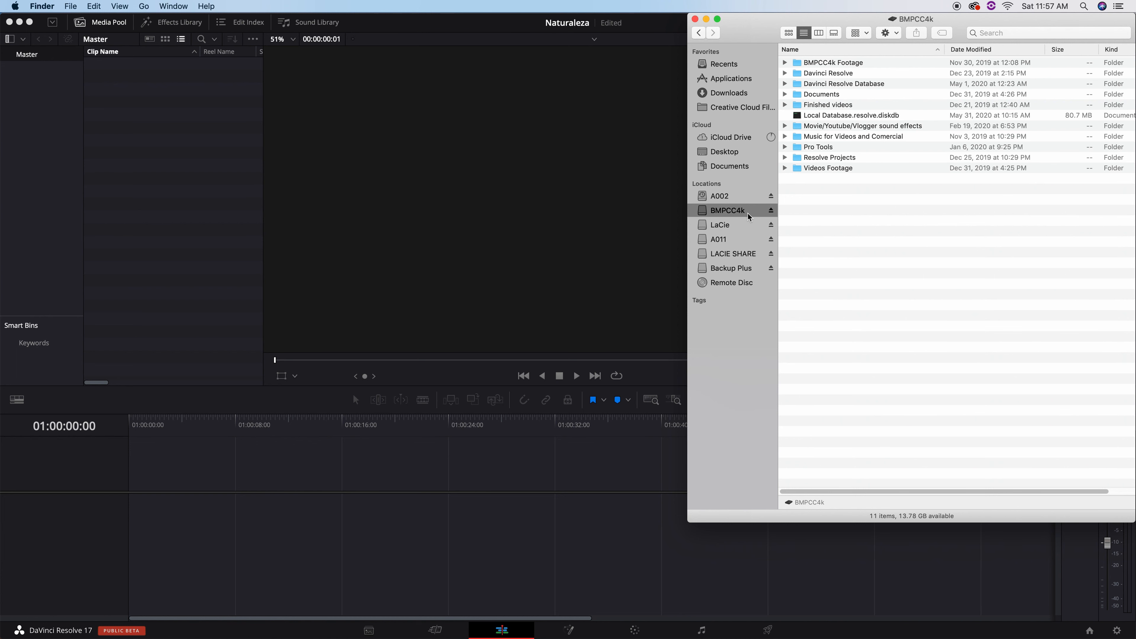
# Open BMPCC4k Footage > 2020 in Finder and expand the Naturaleza folder.
pyautogui.click(858, 63)
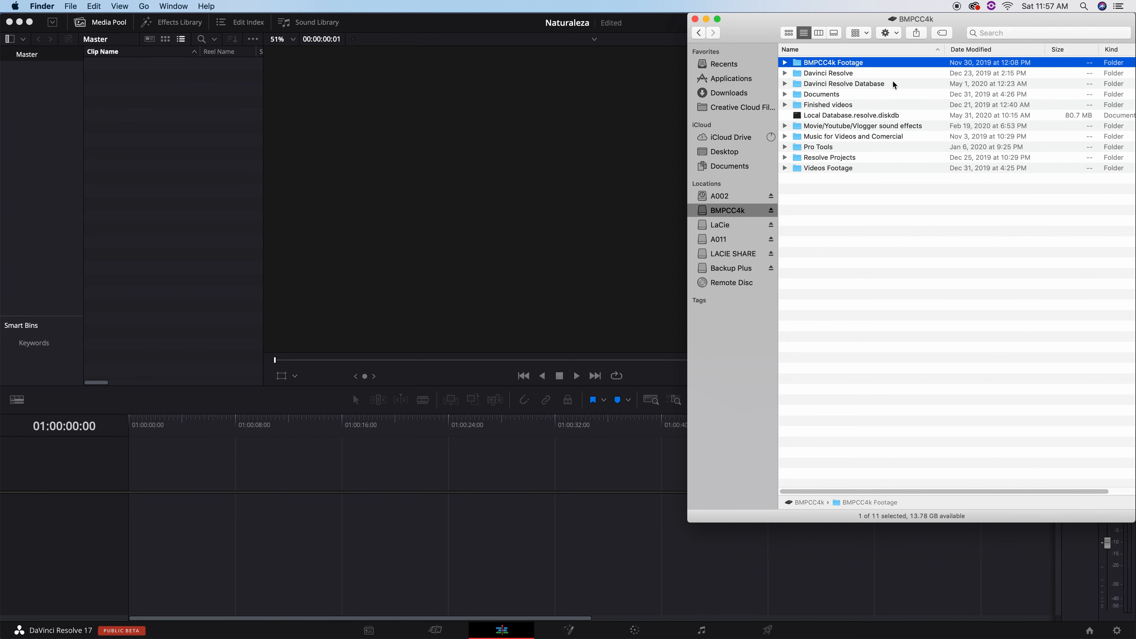
pyautogui.doubleClick(854, 63)
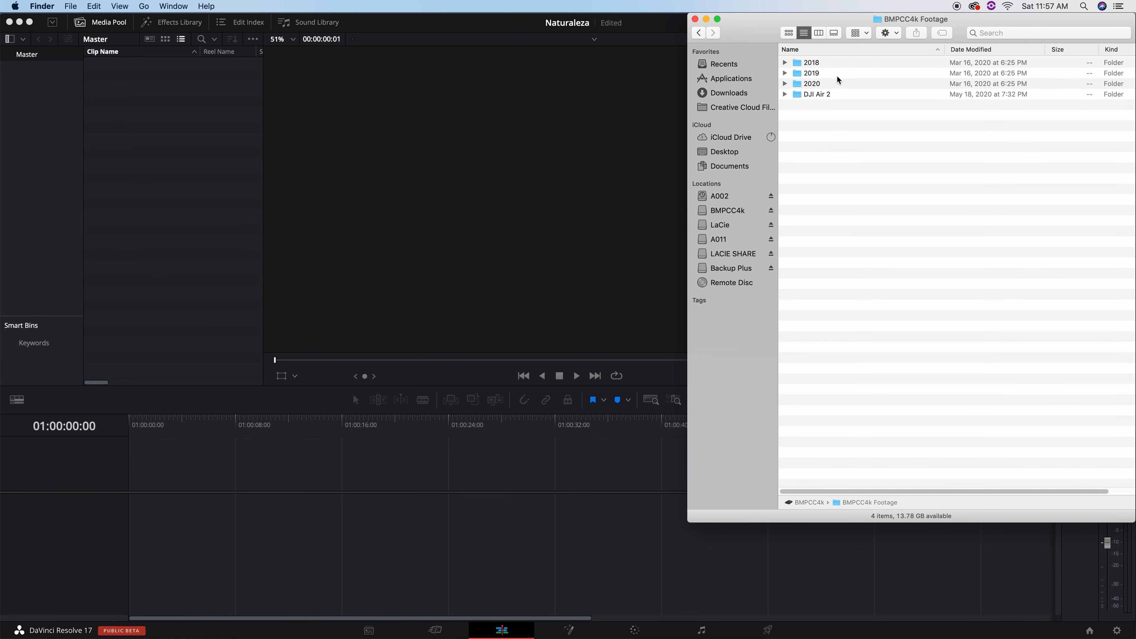
pyautogui.moveTo(766, 36); pyautogui.dragTo(648, 100)
pyautogui.doubleClick(691, 145)
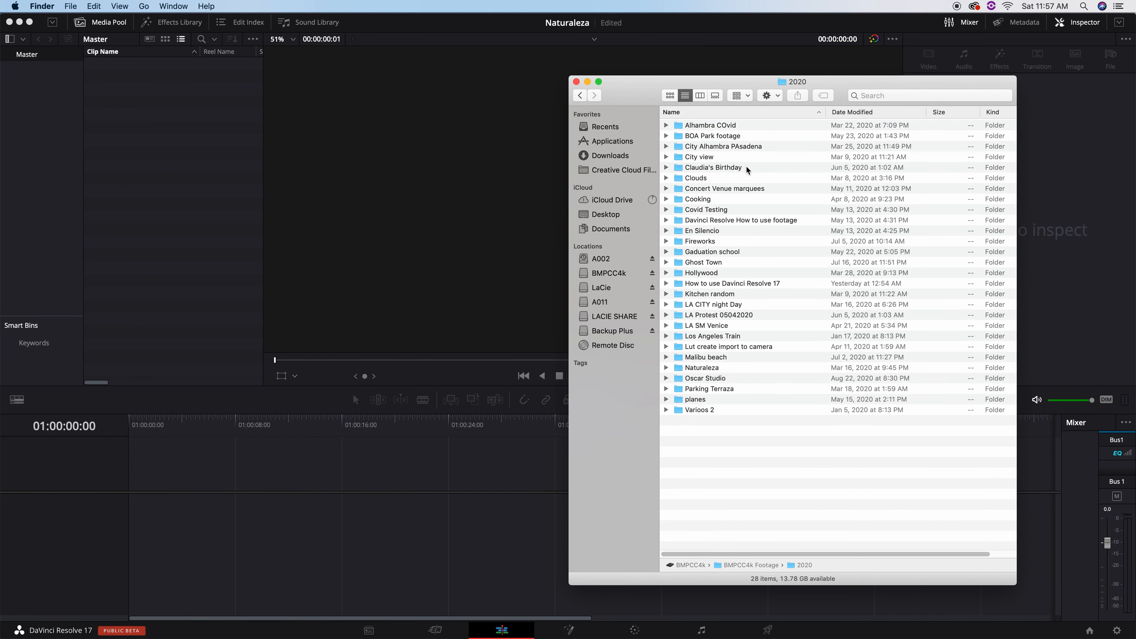
pyautogui.click(710, 369)
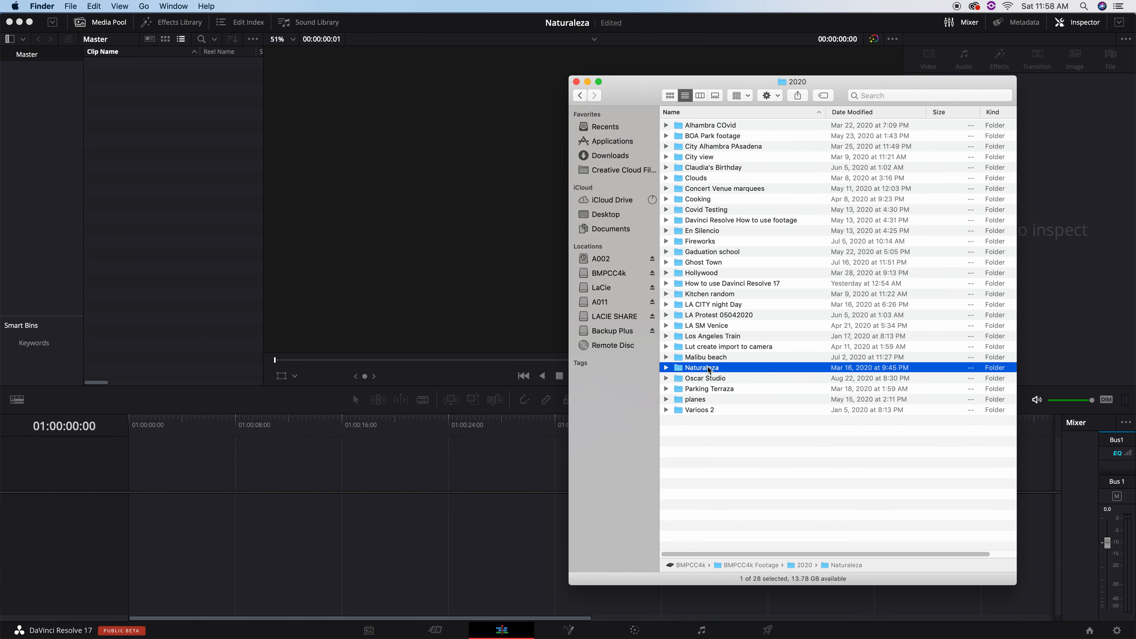
pyautogui.click(666, 368)
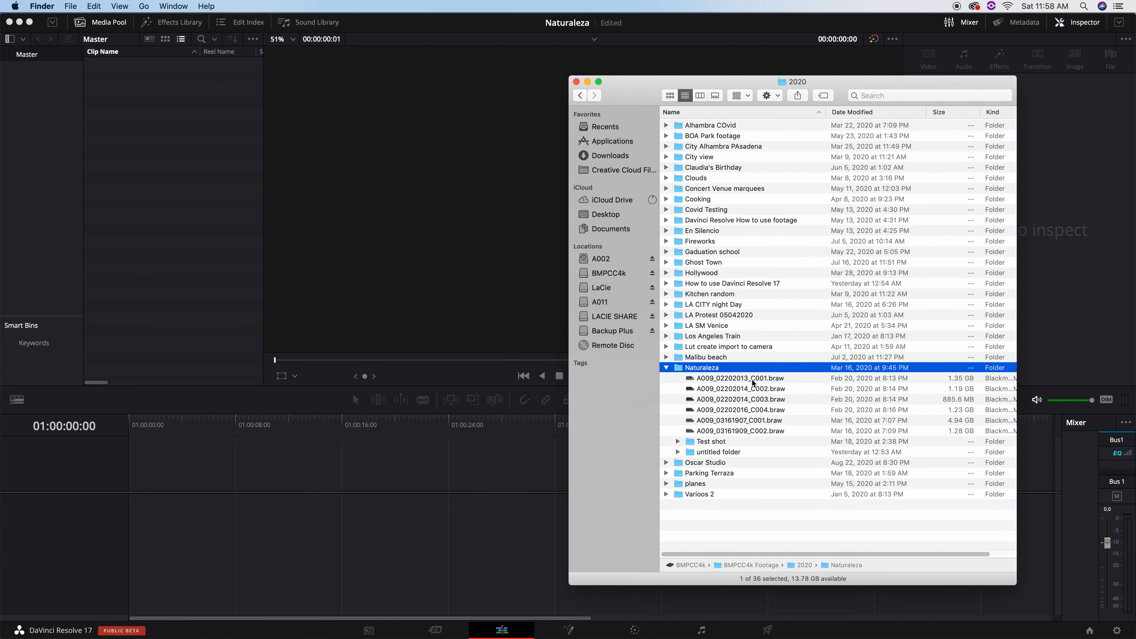
# Check the Test shot and untitled subfolders, then move the empty untitled folder to Trash.
pyautogui.click(678, 442)
pyautogui.click(678, 526)
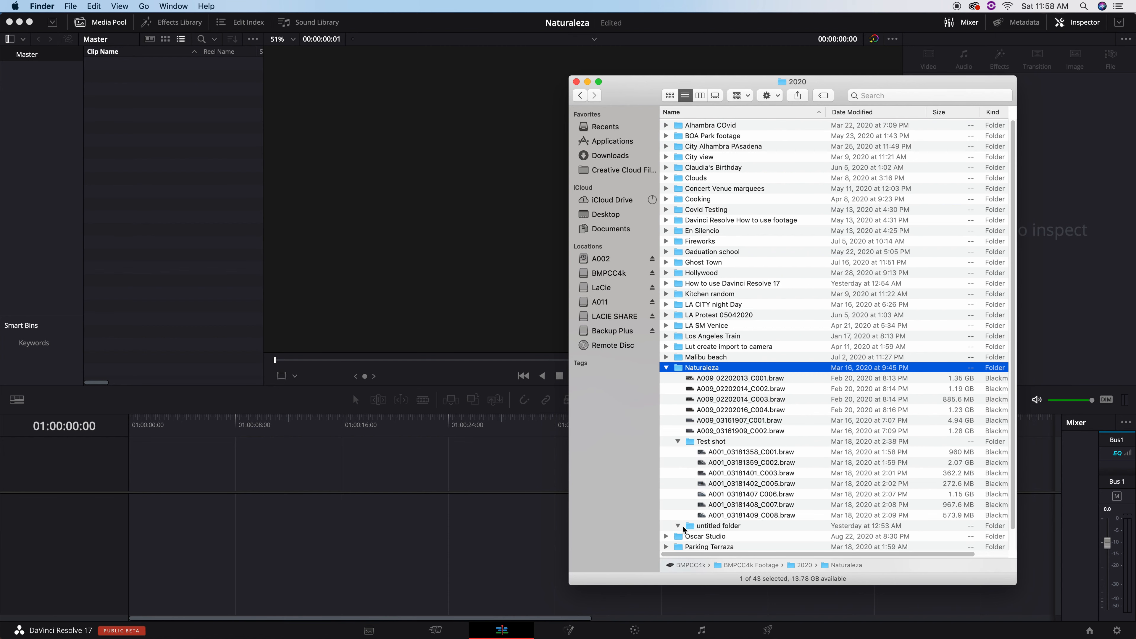
pyautogui.click(695, 528)
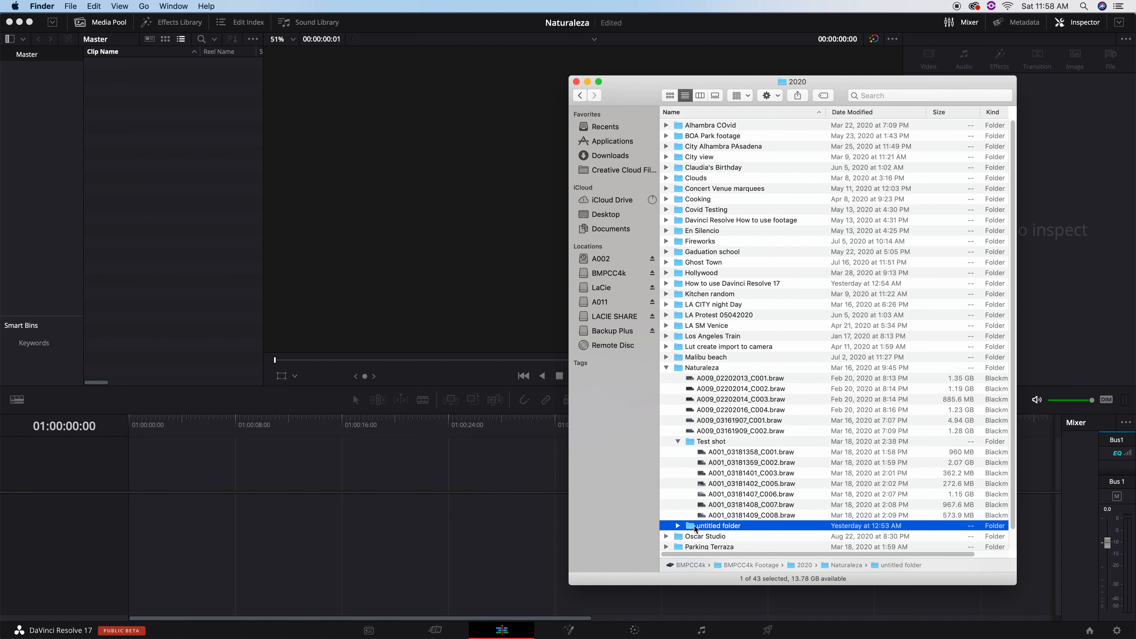
pyautogui.press('super+BackSpace')
# Re-expand the Naturaleza listing and select the clip A009_02202013_C001.braw.
pyautogui.click(678, 442)
pyautogui.click(680, 368)
pyautogui.press('Left')
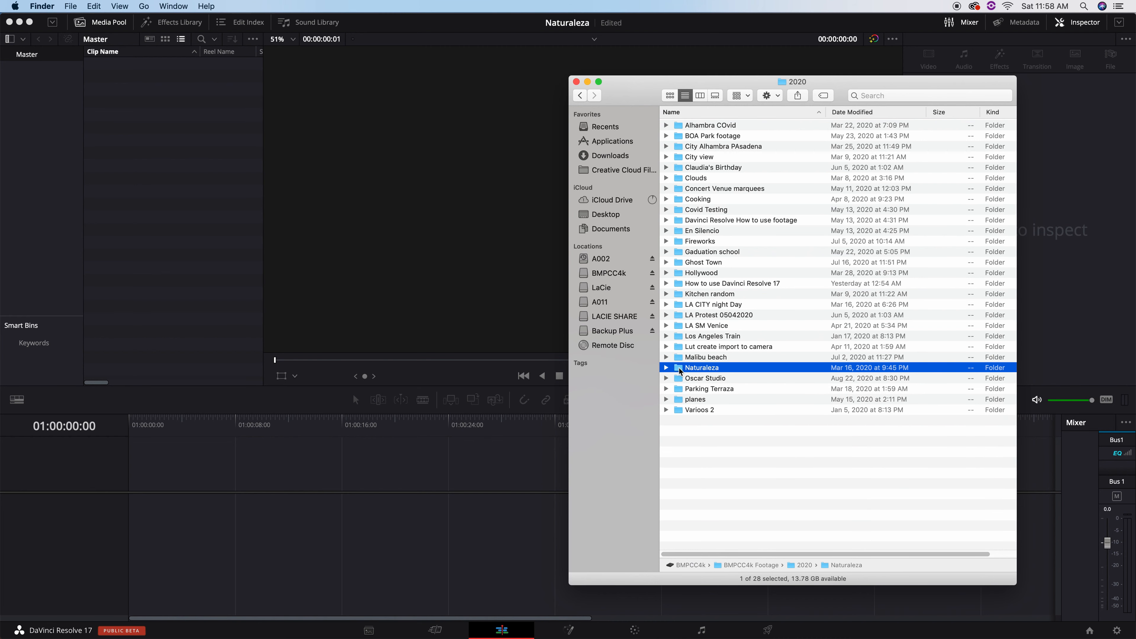
pyautogui.click(667, 369)
pyautogui.click(734, 380)
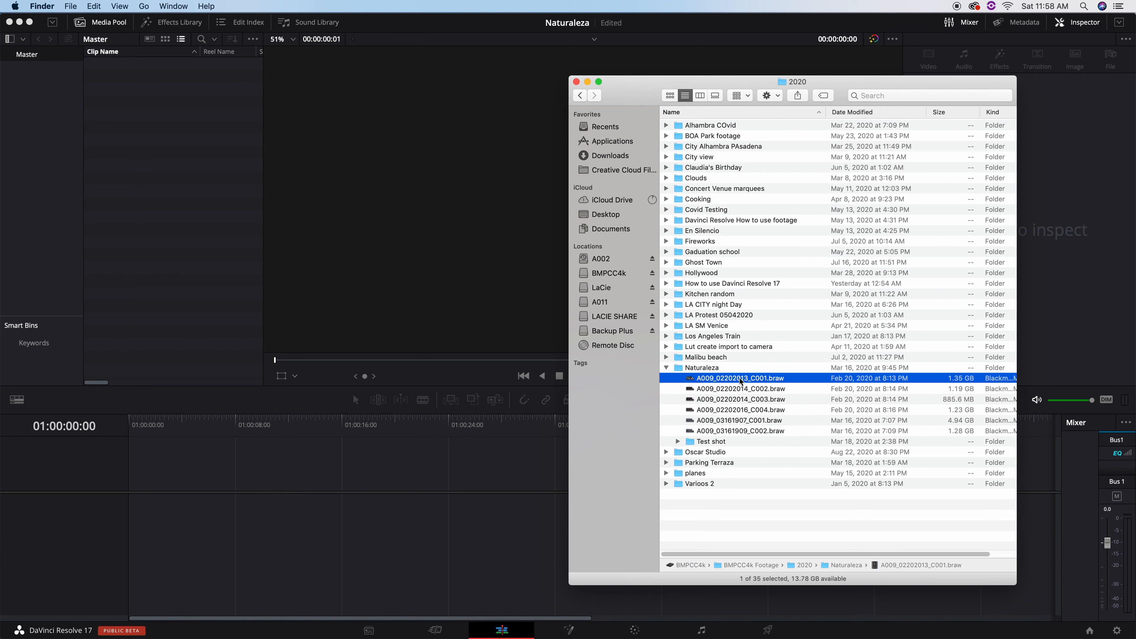
# Import A009_02202013_C001.braw into the Media Pool and change the project frame rate to match it.
pyautogui.moveTo(736, 379); pyautogui.dragTo(252, 202)
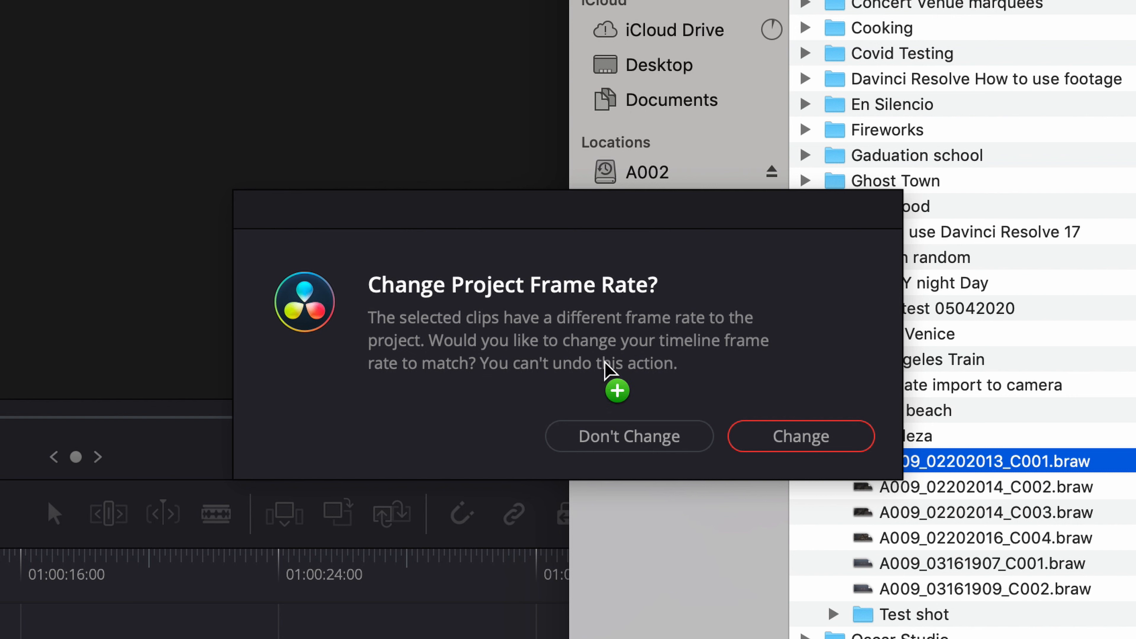
pyautogui.click(791, 438)
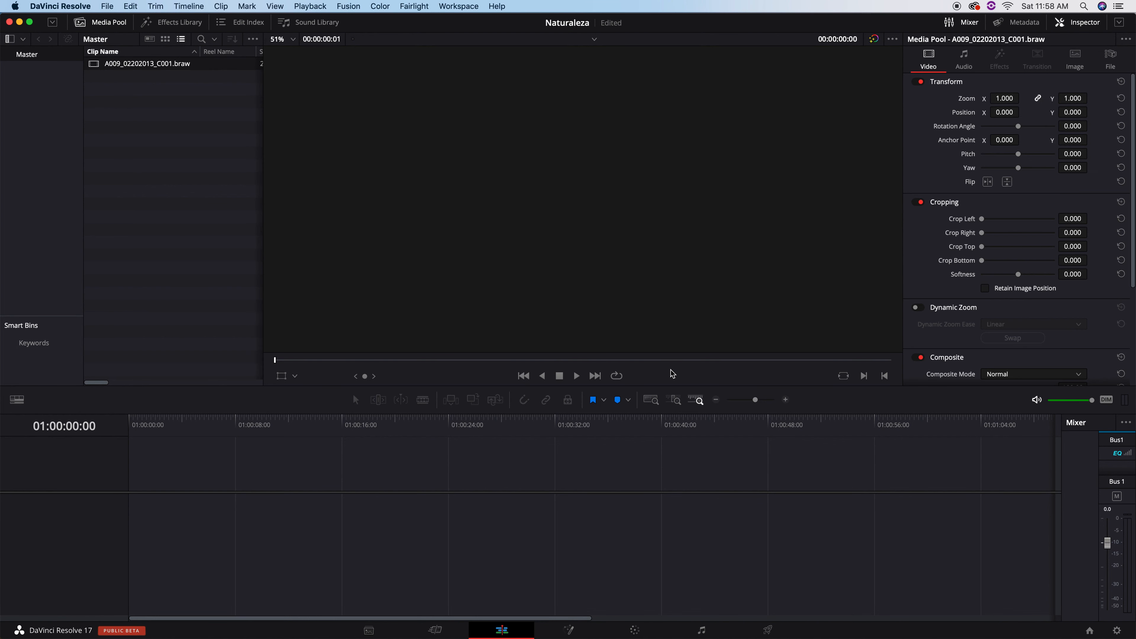
# Undo the A009_02202013_C001.braw import in Resolve and collapse the Naturaleza folder in Finder.
pyautogui.press('super+Tab')
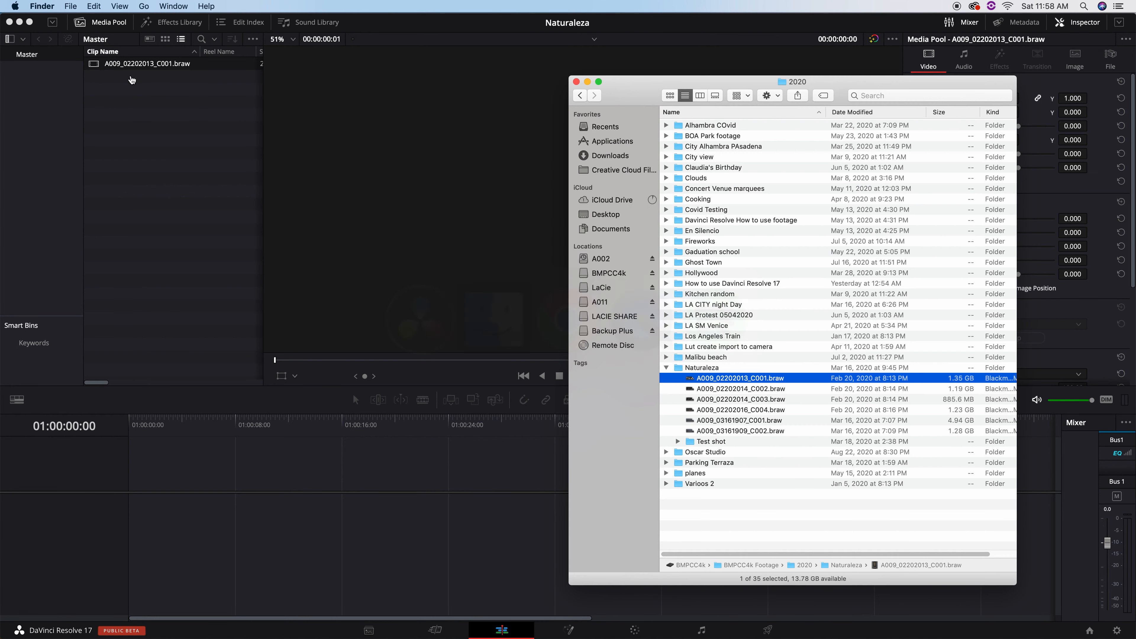
pyautogui.press('super+z')
pyautogui.click(203, 163)
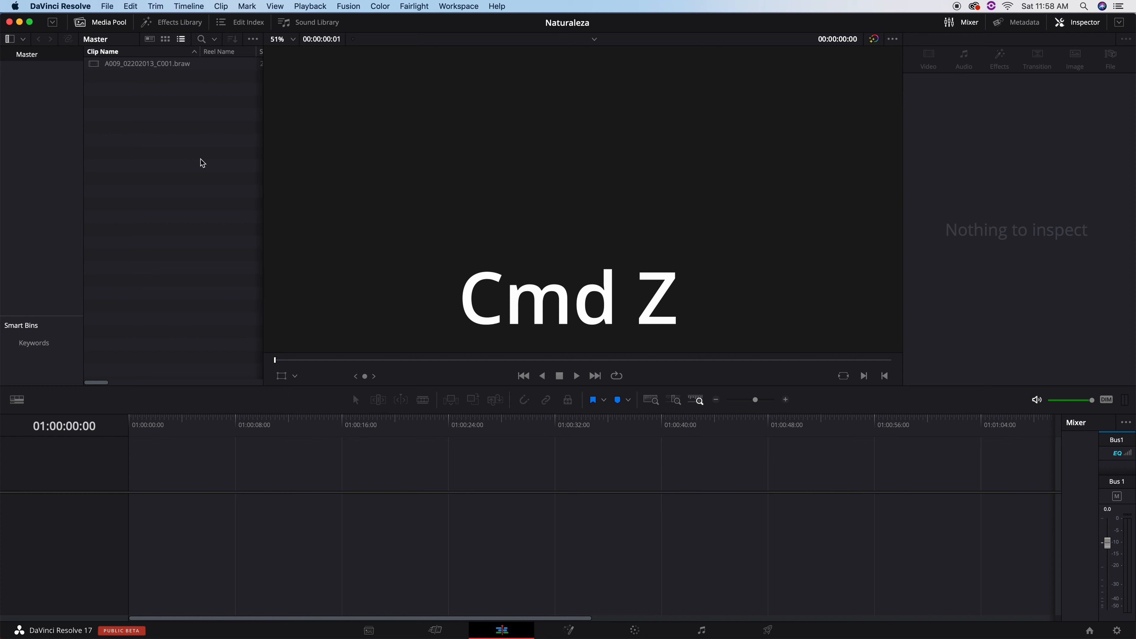
pyautogui.press('super+Tab')
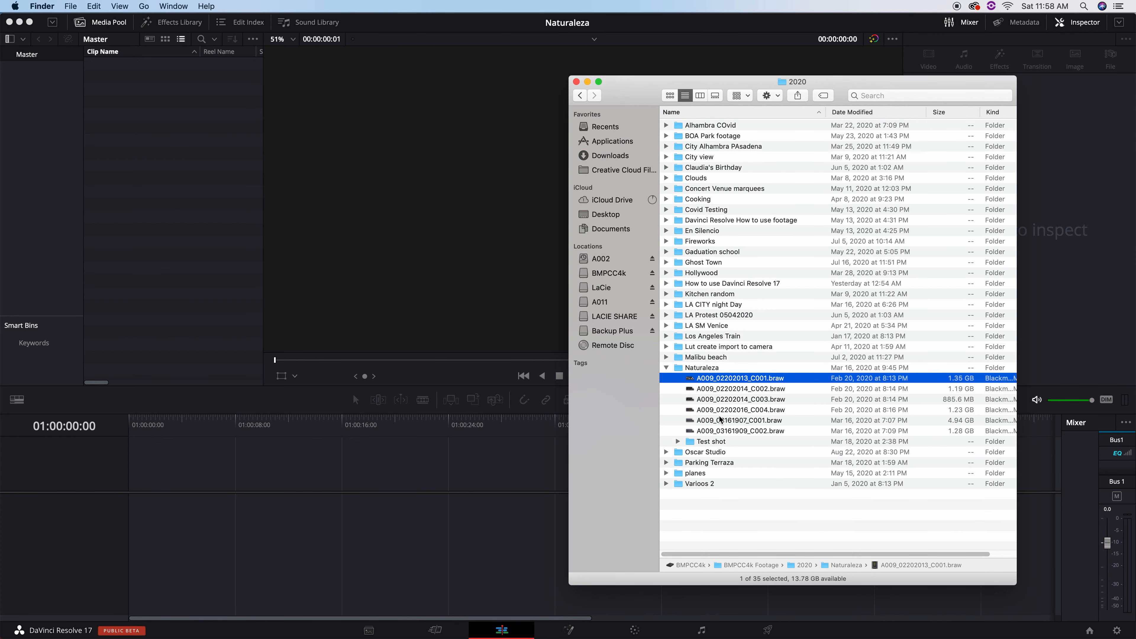
pyautogui.click(679, 368)
pyautogui.press('Left')
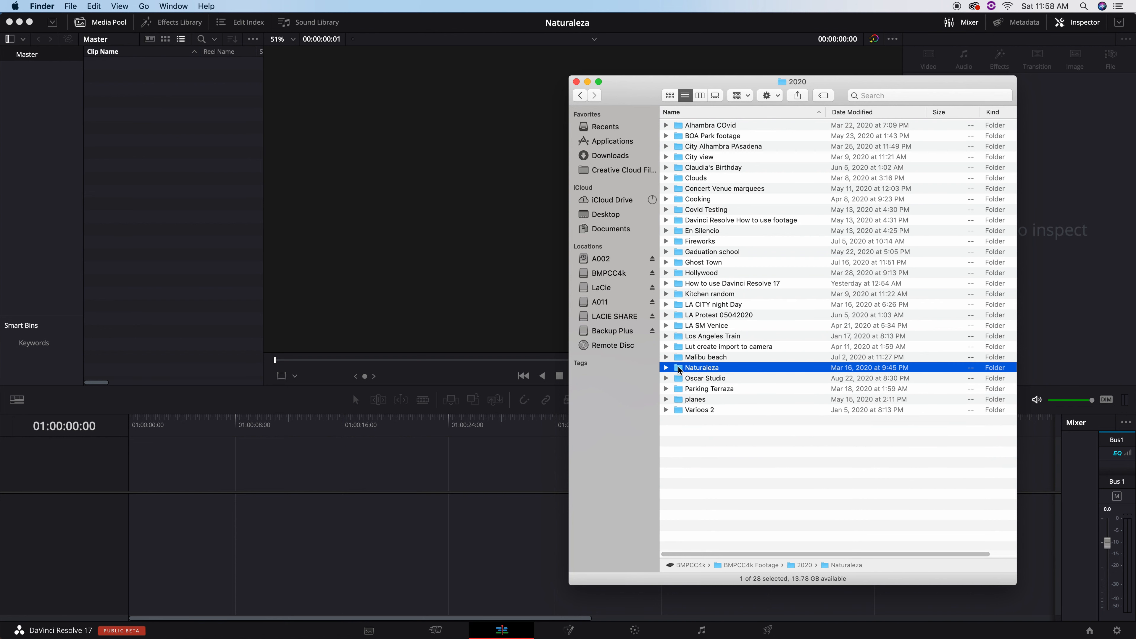
# Import the Naturaleza folder as a bin, browse its Test shot sub-bin, and load A009_02202013_C001.braw in the viewer.
pyautogui.moveTo(679, 370); pyautogui.dragTo(29, 154)
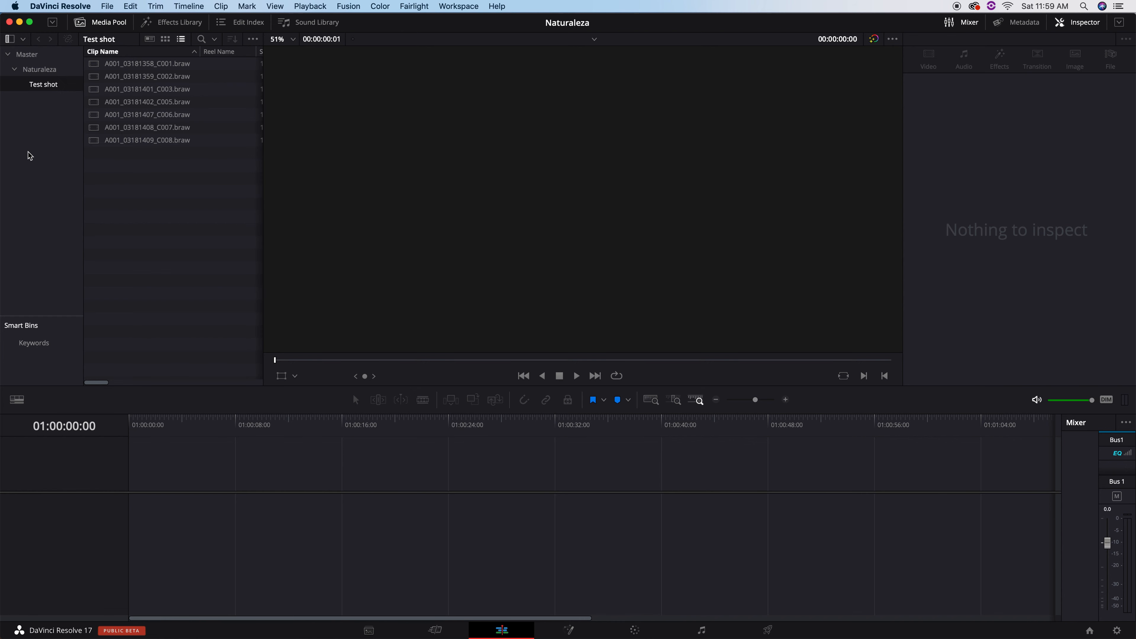
pyautogui.click(40, 70)
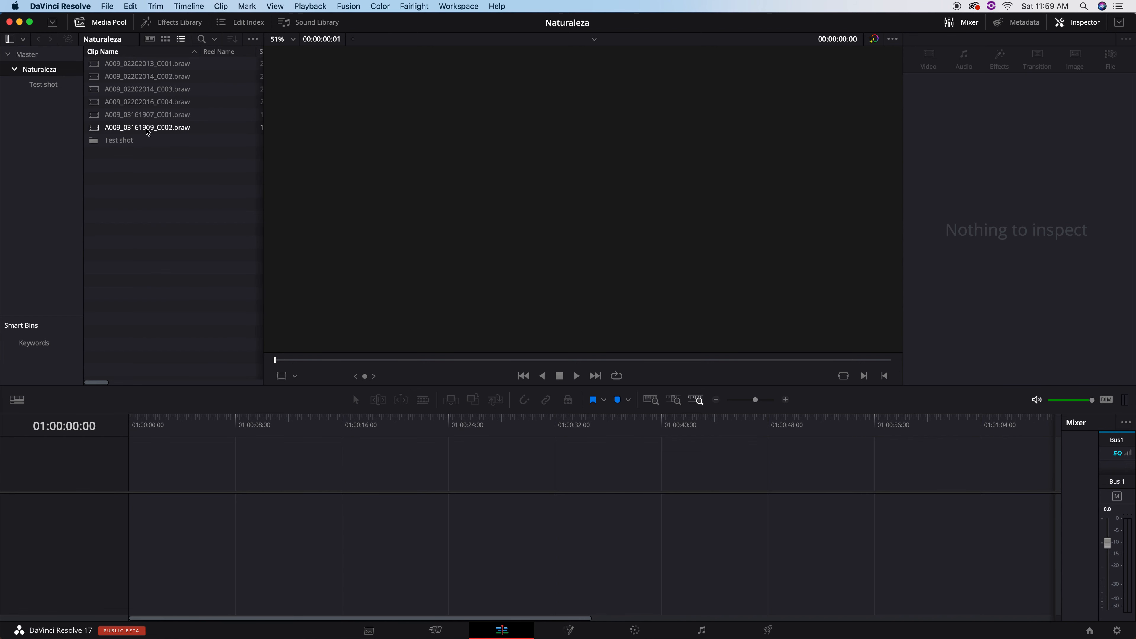
pyautogui.doubleClick(95, 140)
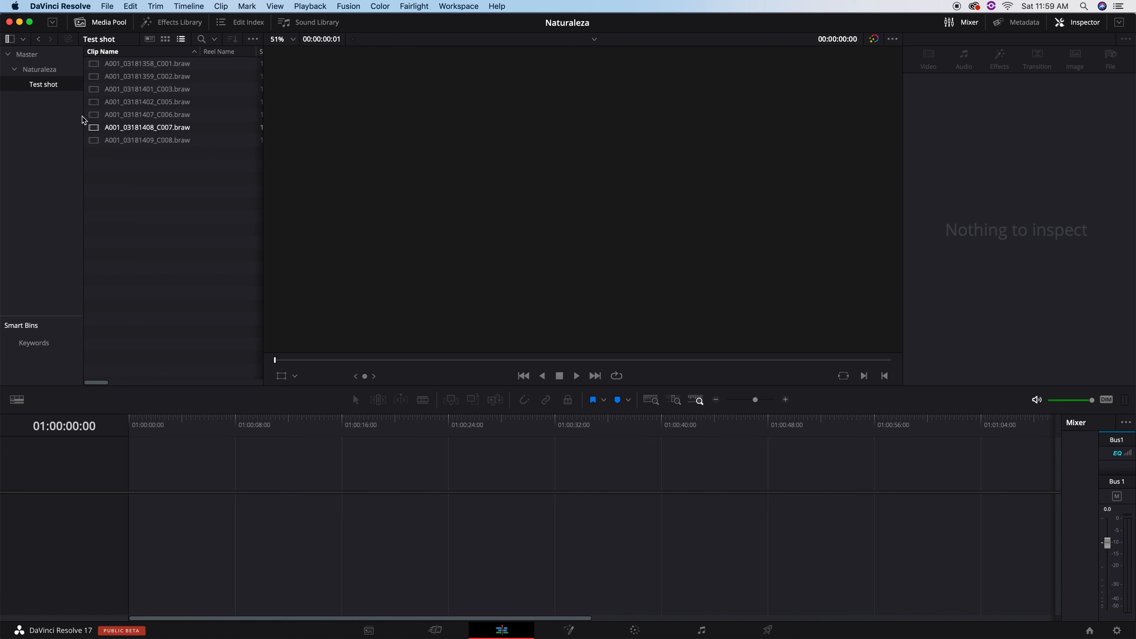
pyautogui.click(43, 70)
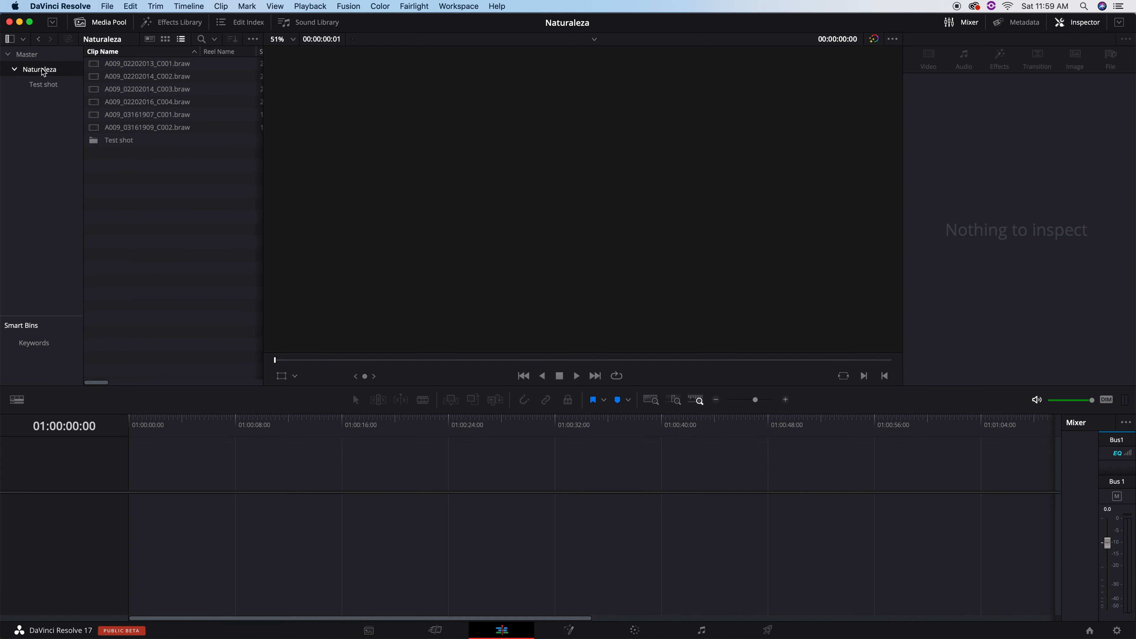
pyautogui.doubleClick(125, 65)
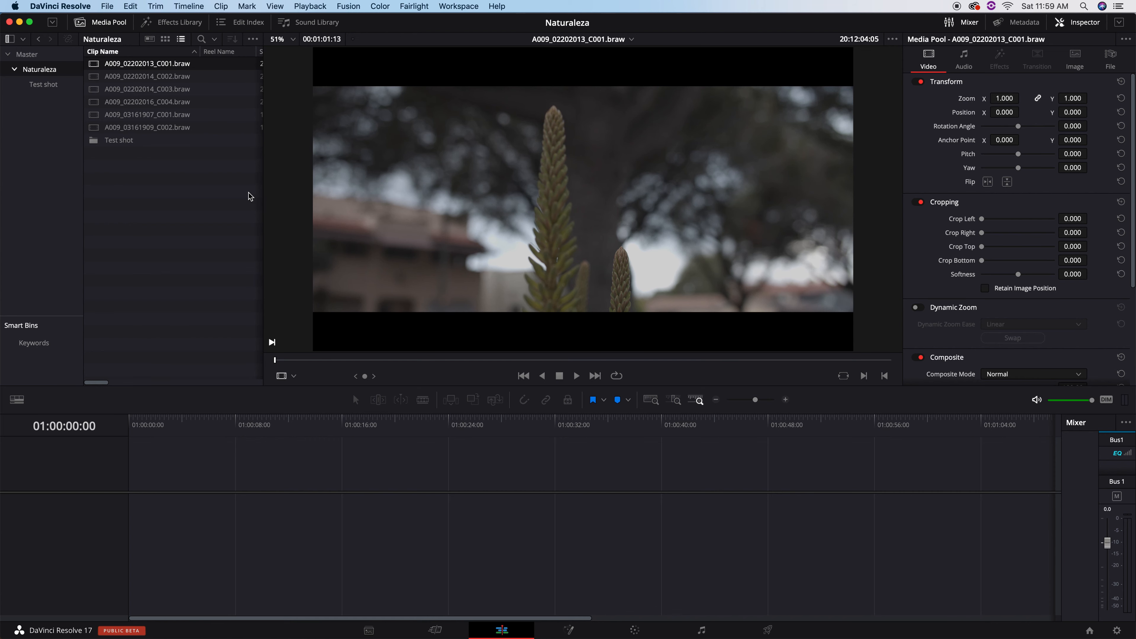
# Set Playback > Timeline Proxy Mode to Quarter Resolution.
pyautogui.click(310, 6)
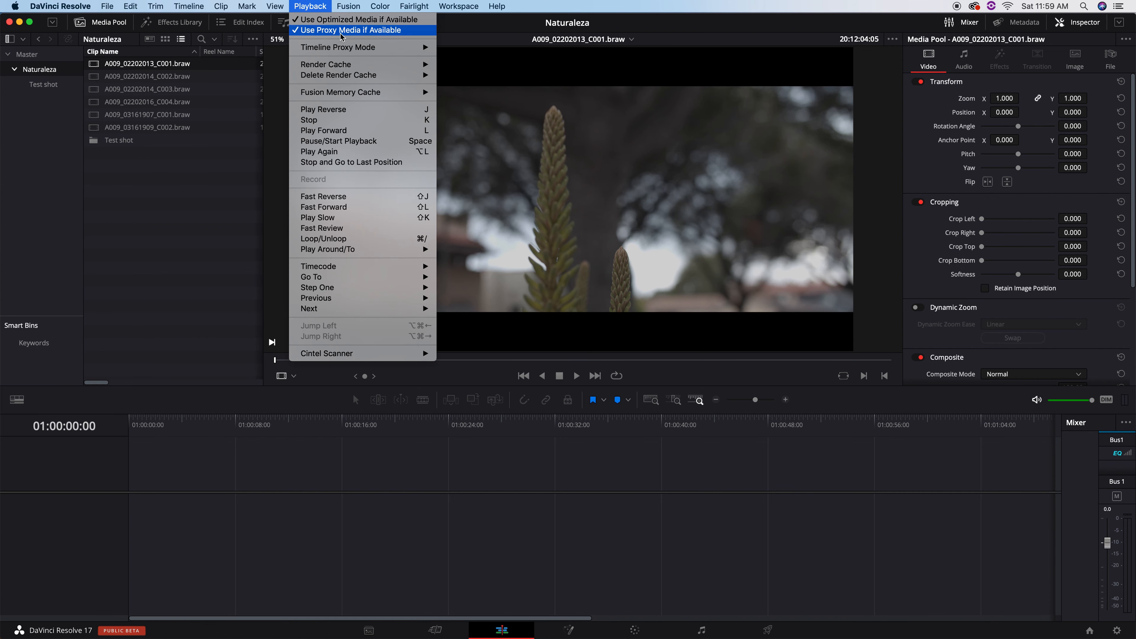
pyautogui.moveTo(358, 50)
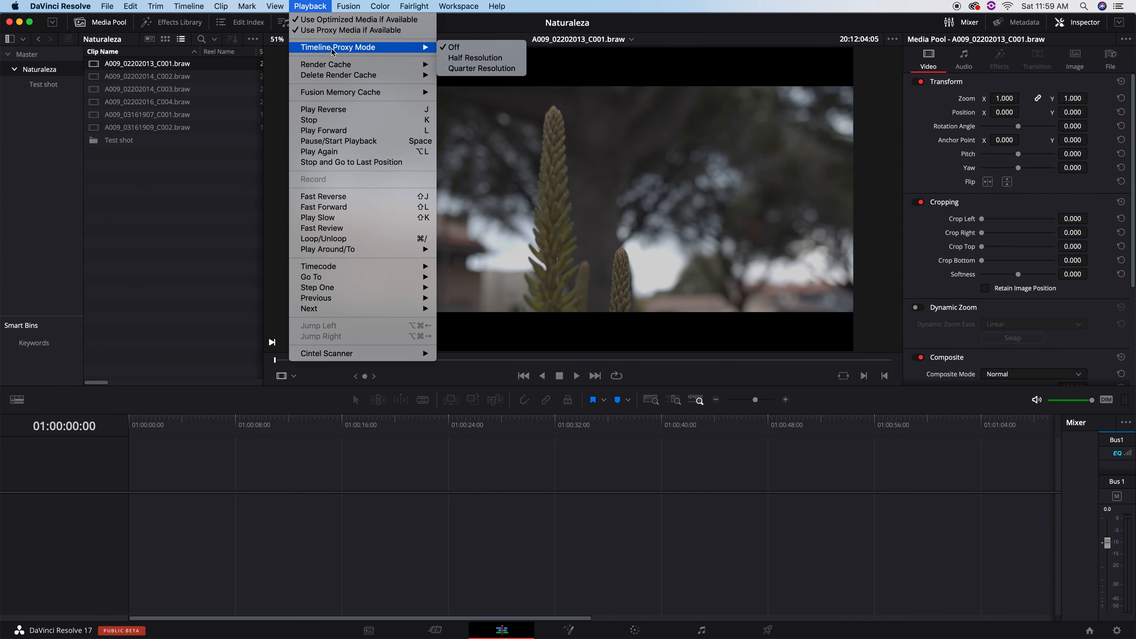
pyautogui.click(472, 69)
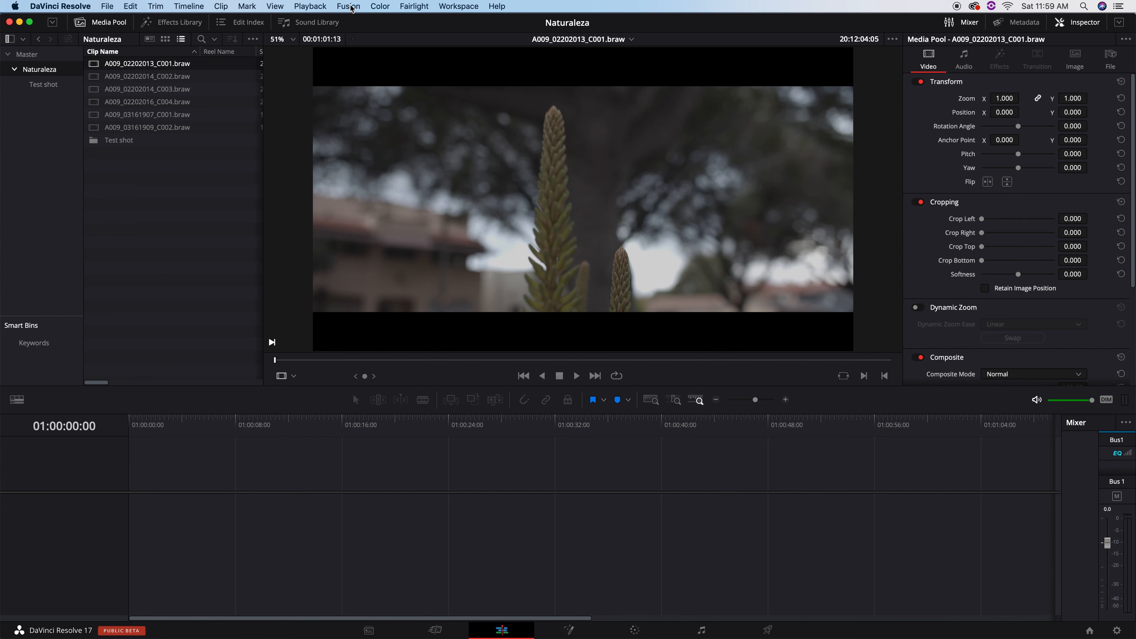
pyautogui.click(322, 7)
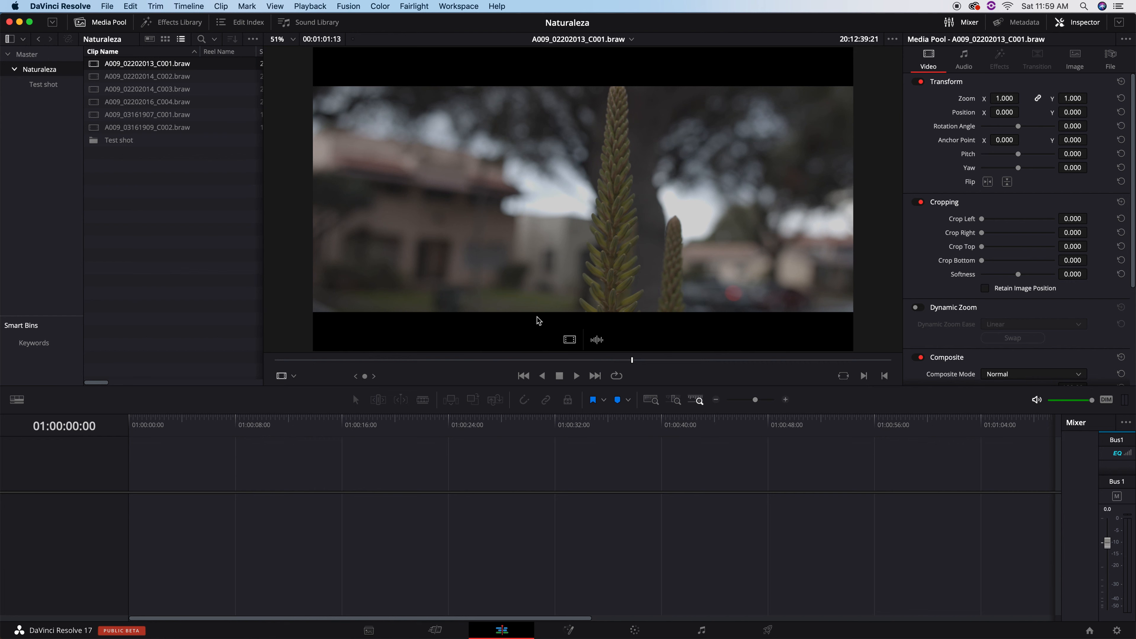
# Mark an In point on A009_02202013_C001.braw and scrub forward through the flower shot.
pyautogui.press('i')
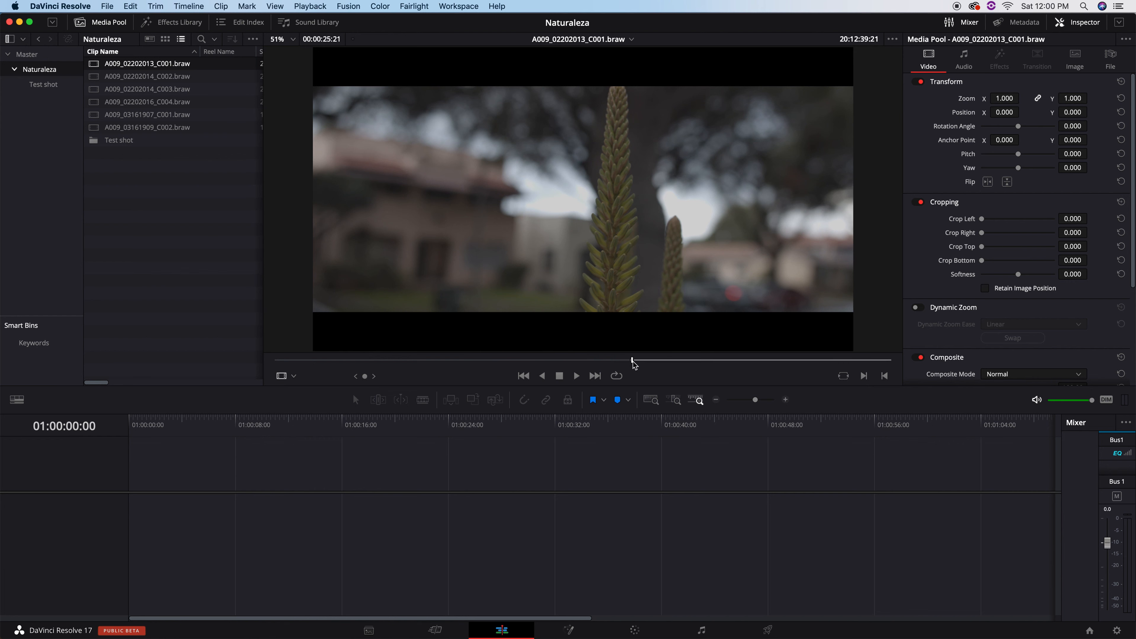
pyautogui.moveTo(634, 365); pyautogui.dragTo(721, 365)
# Mark the Out point and drag the 00:00:08:18 flower section into the empty timeline.
pyautogui.press('o')
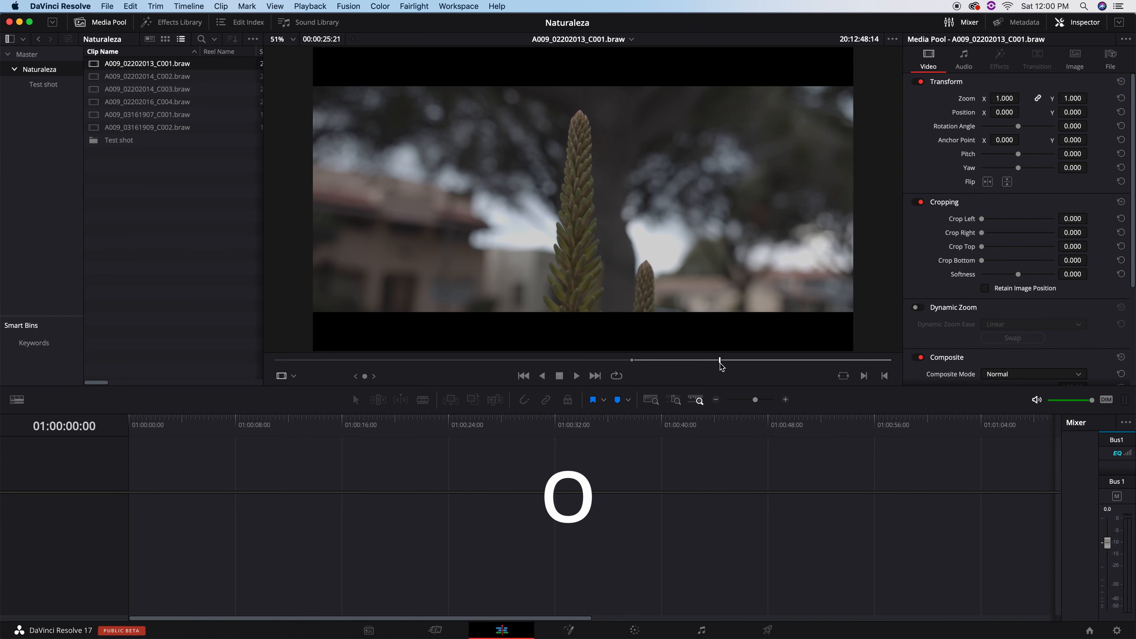
pyautogui.click(1078, 22)
pyautogui.moveTo(483, 206); pyautogui.dragTo(441, 434)
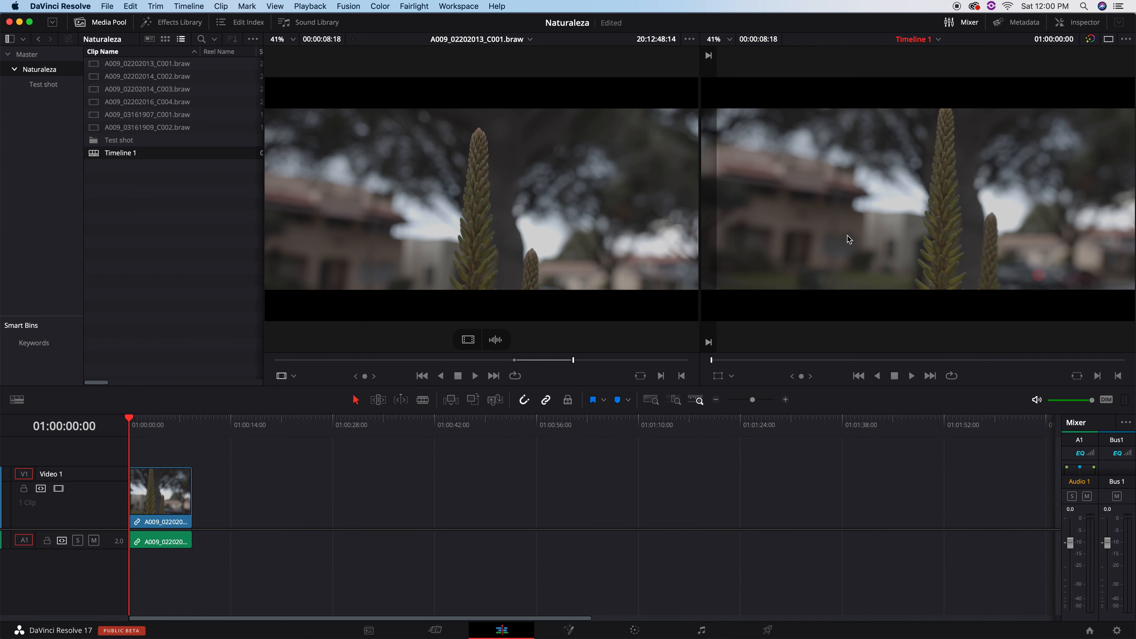
# Select the flower clip in Timeline 1 and scrub through it to review the edit.
pyautogui.click(173, 490)
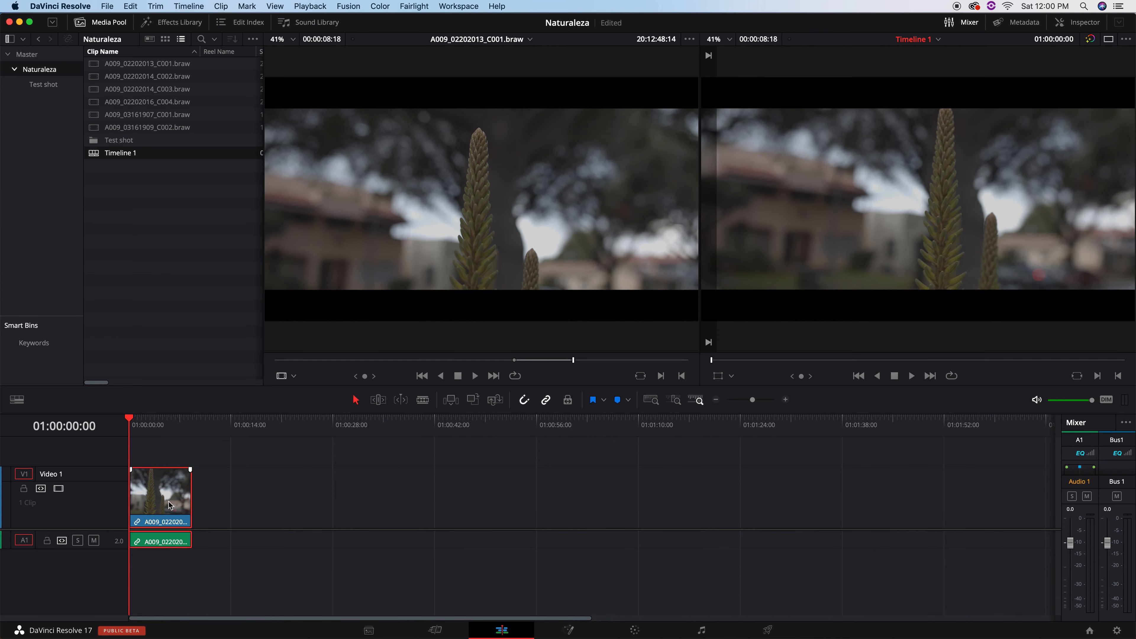
pyautogui.click(164, 428)
pyautogui.moveTo(166, 428)
pyautogui.mouseDown()
pyautogui.moveTo(150, 431)
pyautogui.moveTo(161, 431)
pyautogui.mouseUp()
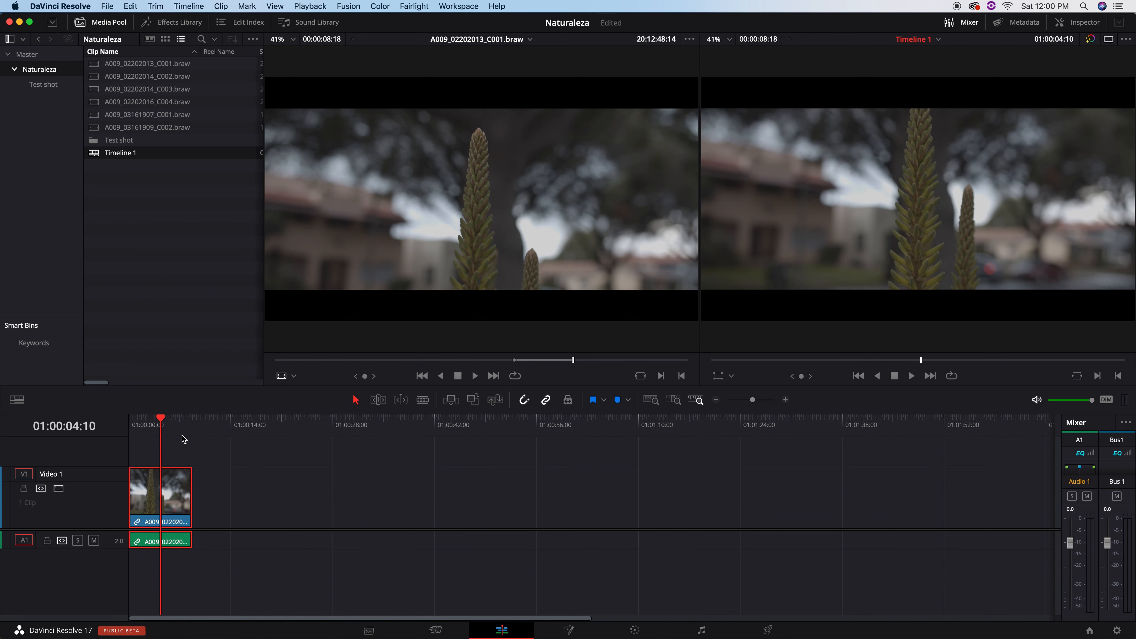
# Preview the flower, roots, leaves and foggy lights clips, then review Timeline 1 at 01:00:06:07.
pyautogui.click(412, 216)
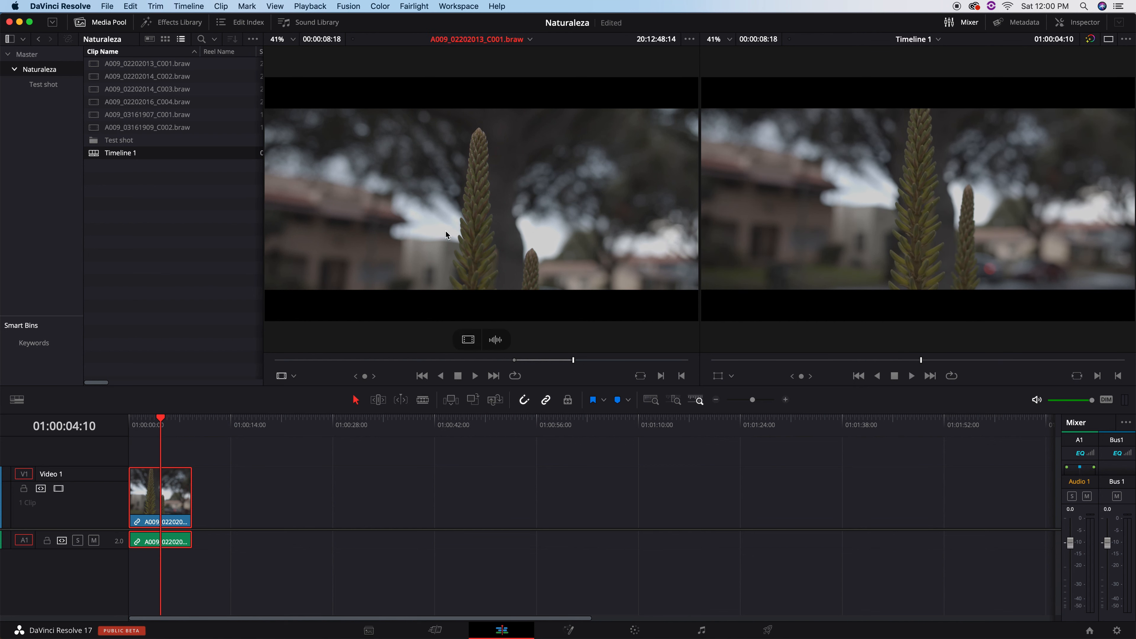
pyautogui.click(148, 64)
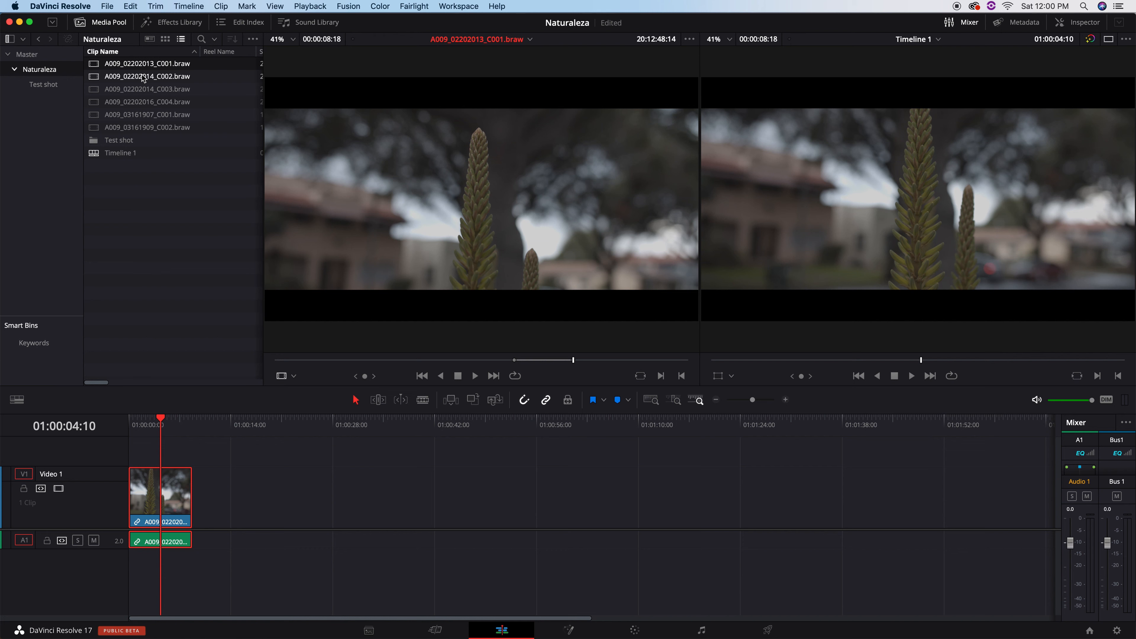
pyautogui.click(97, 80)
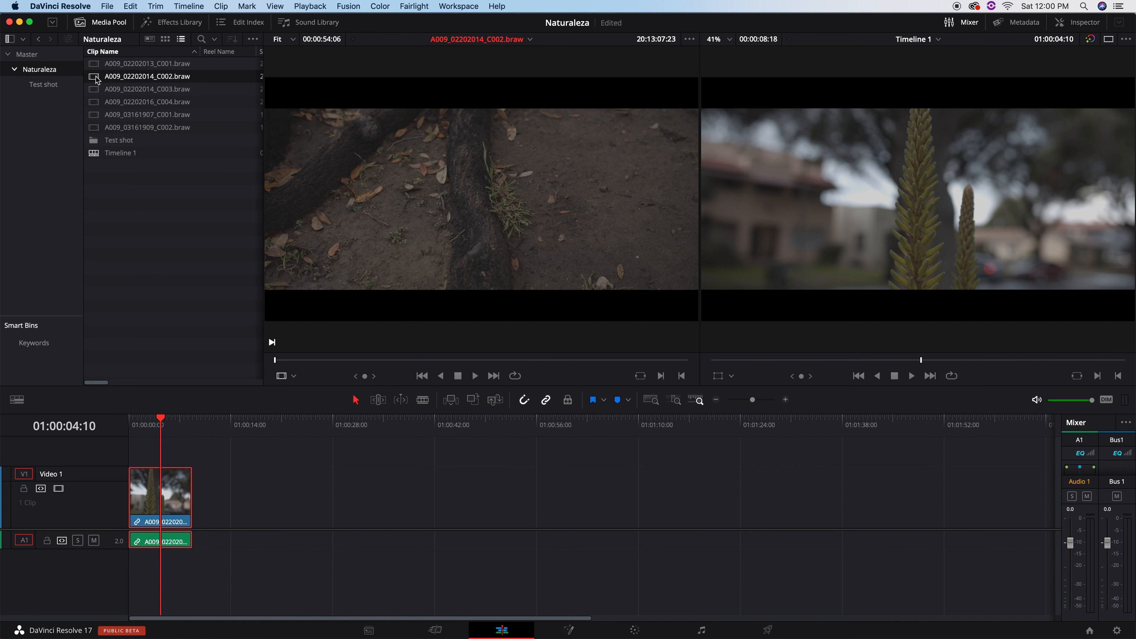
pyautogui.click(127, 102)
pyautogui.click(133, 127)
pyautogui.click(106, 65)
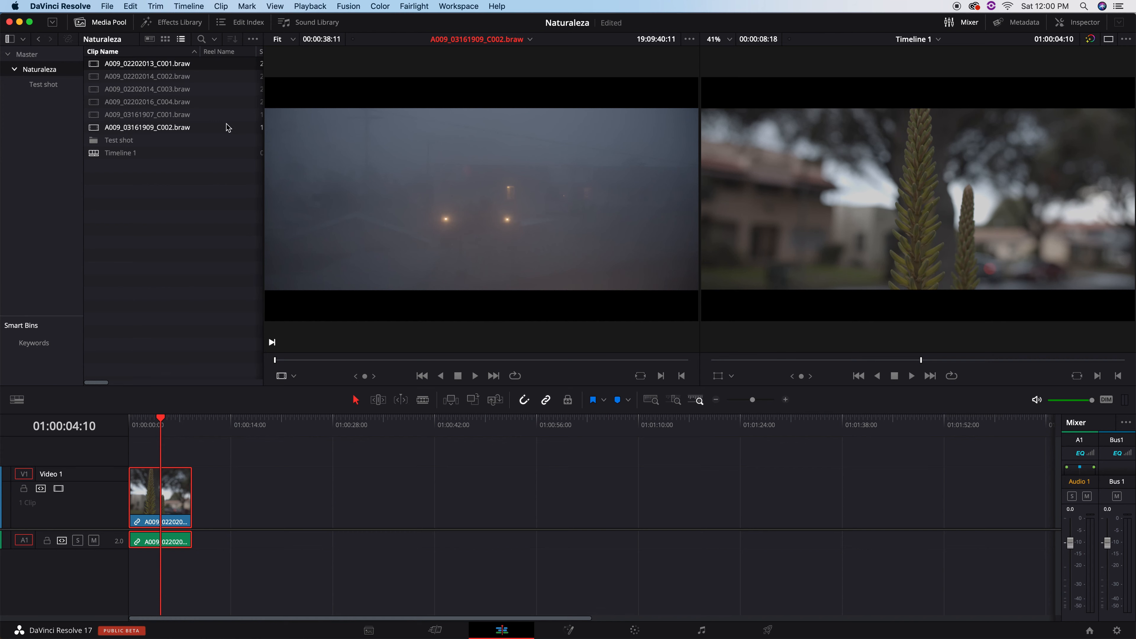
pyautogui.moveTo(164, 430); pyautogui.dragTo(193, 437)
pyautogui.click(175, 430)
# Load the roots clip A009_02202014_C002.braw into the source viewer and play it.
pyautogui.click(172, 79)
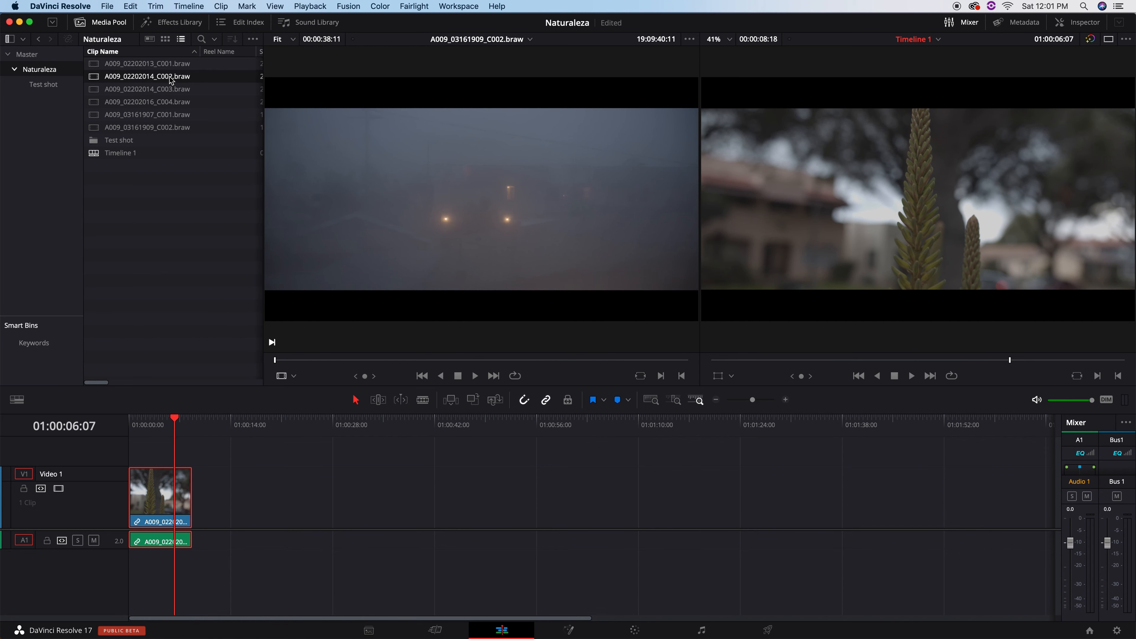
pyautogui.doubleClick(96, 79)
pyautogui.press('space')
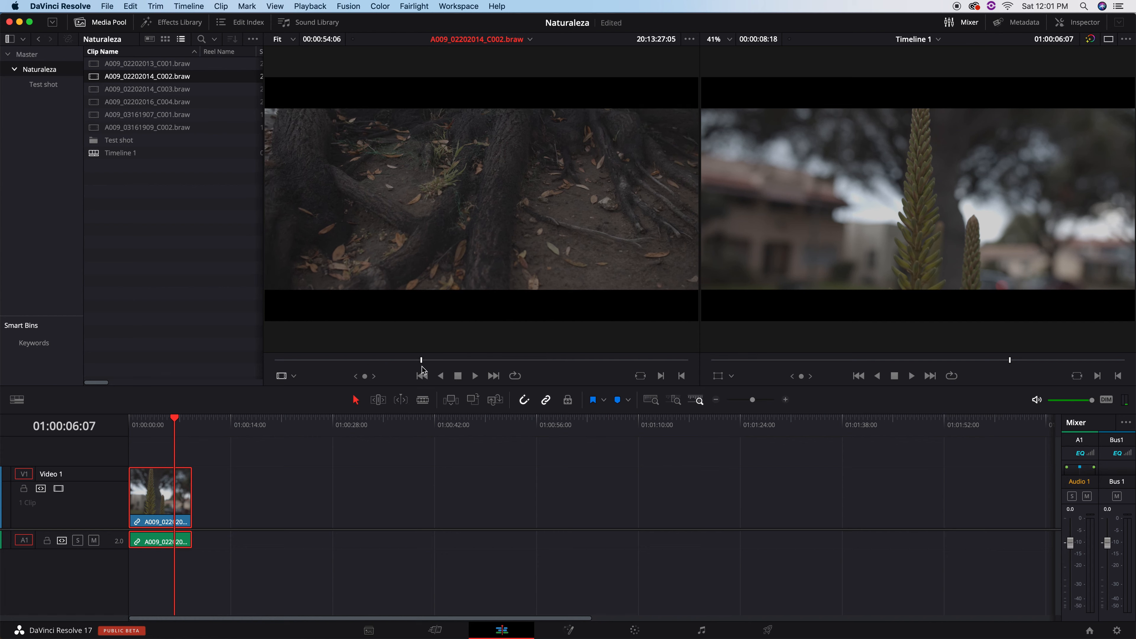
# Mark a 00:00:06:21 section of the roots clip and add only its video to V1 after the flower clip.
pyautogui.moveTo(438, 361); pyautogui.dragTo(490, 361)
pyautogui.press('i')
pyautogui.moveTo(491, 361); pyautogui.dragTo(444, 360)
pyautogui.press('o')
pyautogui.press('i')
pyautogui.press('o')
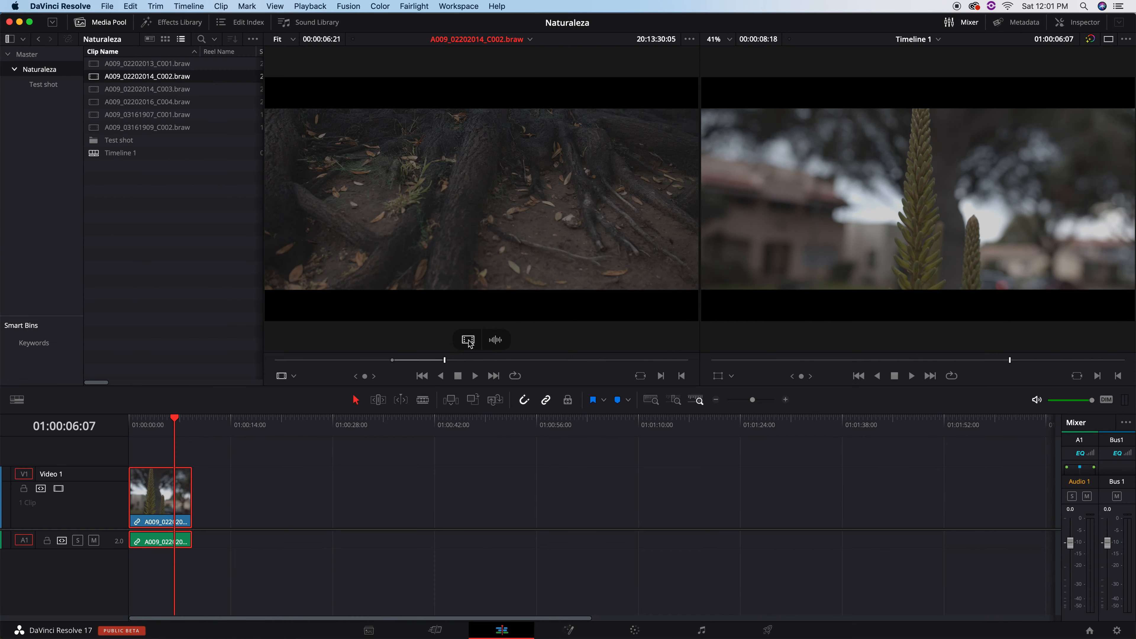
pyautogui.moveTo(468, 342); pyautogui.dragTo(209, 491)
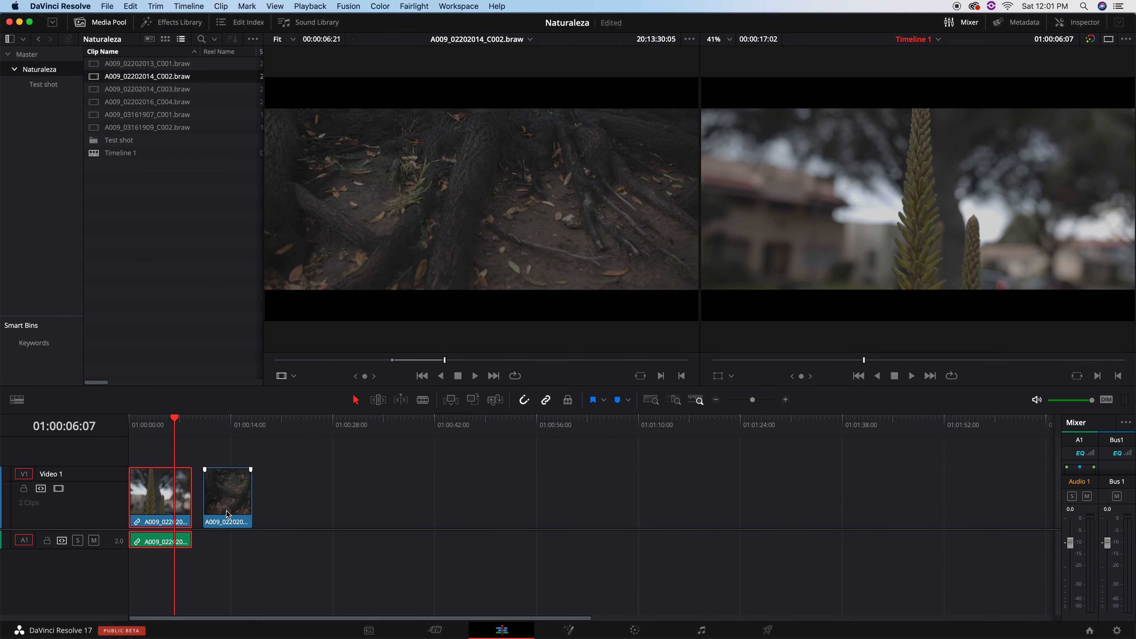
pyautogui.moveTo(496, 341)
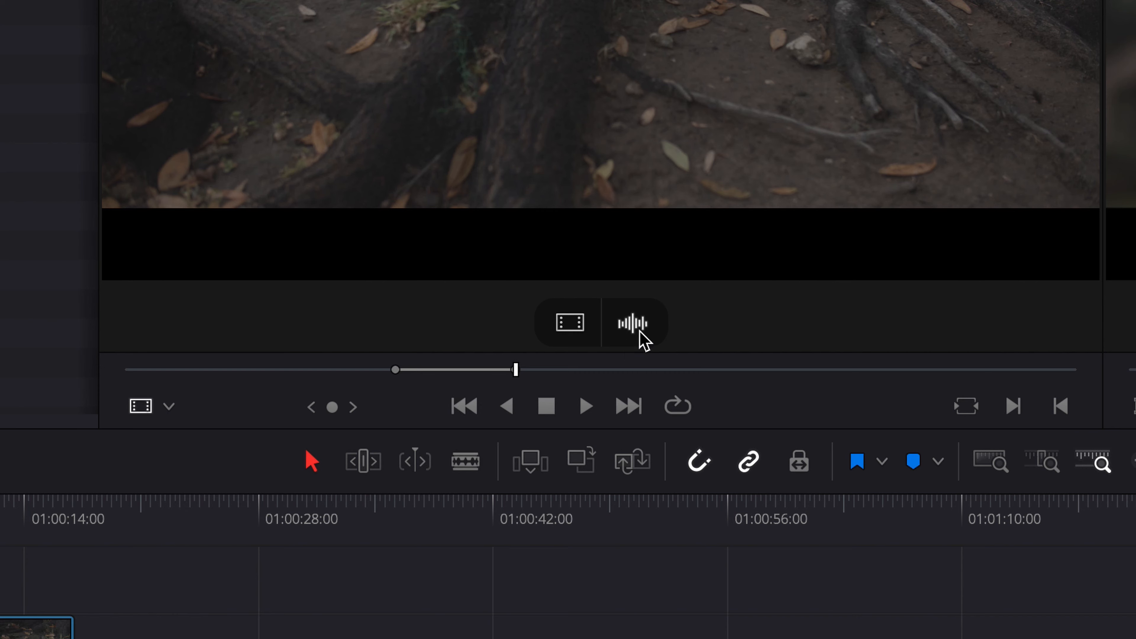